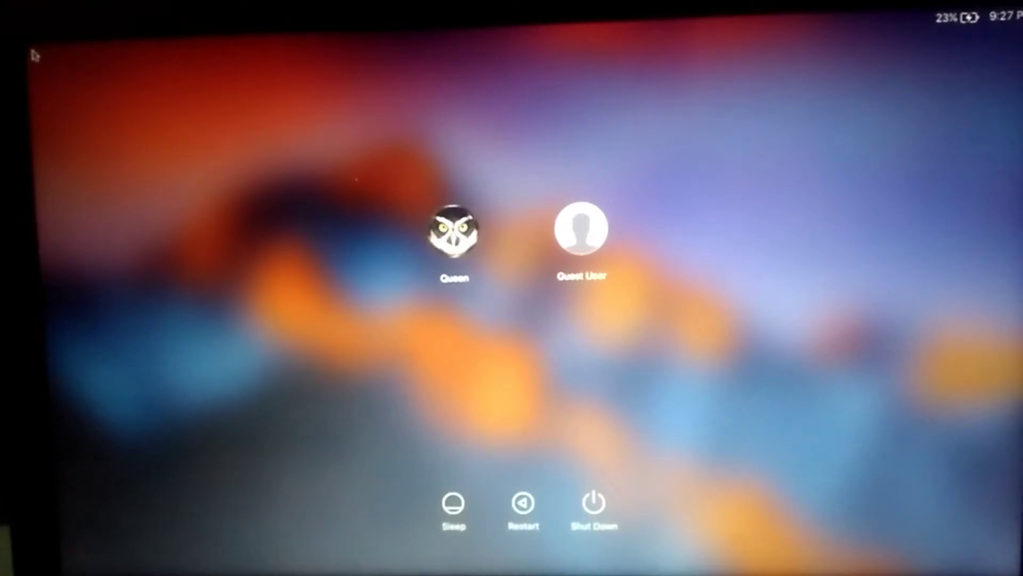
# Select the single user account and log in with its account password
pyautogui.click(478, 234)
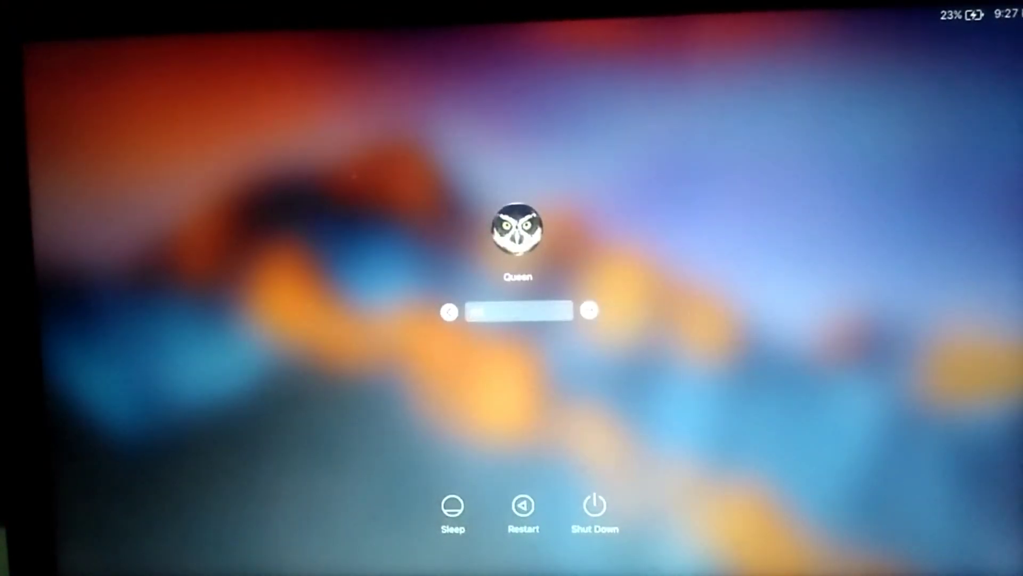
pyautogui.write('••••••')
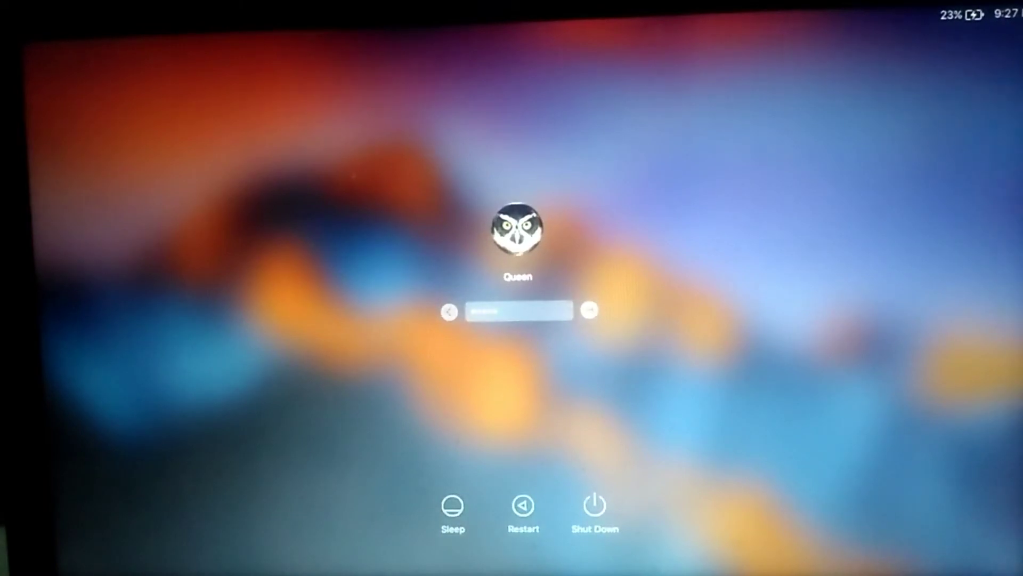
pyautogui.press('Return')
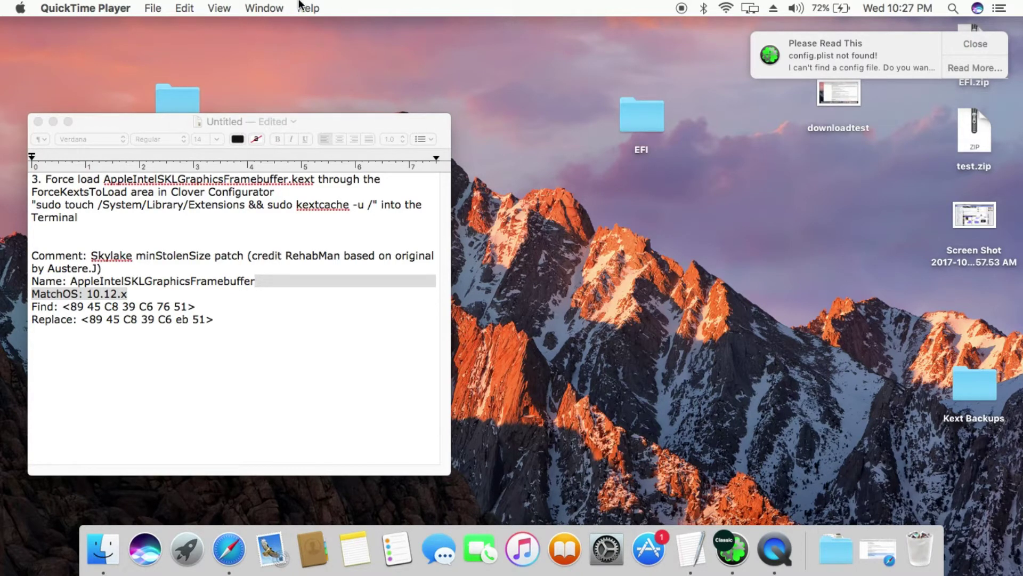
# Launch Clover Configurator from Launchpad, mount the boot disk's EFI partition and open it in Finder
pyautogui.click(212, 549)
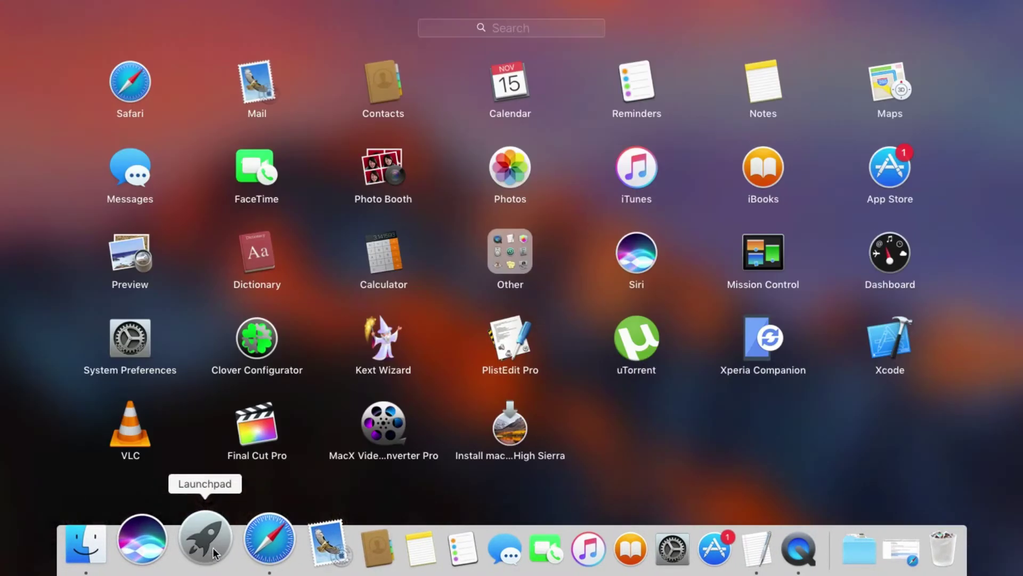
pyautogui.click(244, 344)
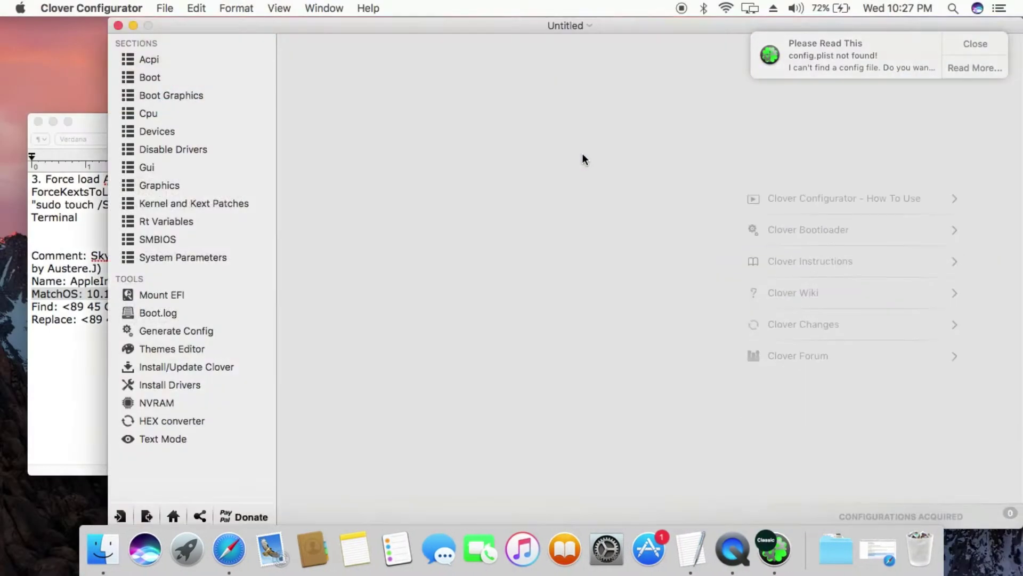
pyautogui.click(175, 294)
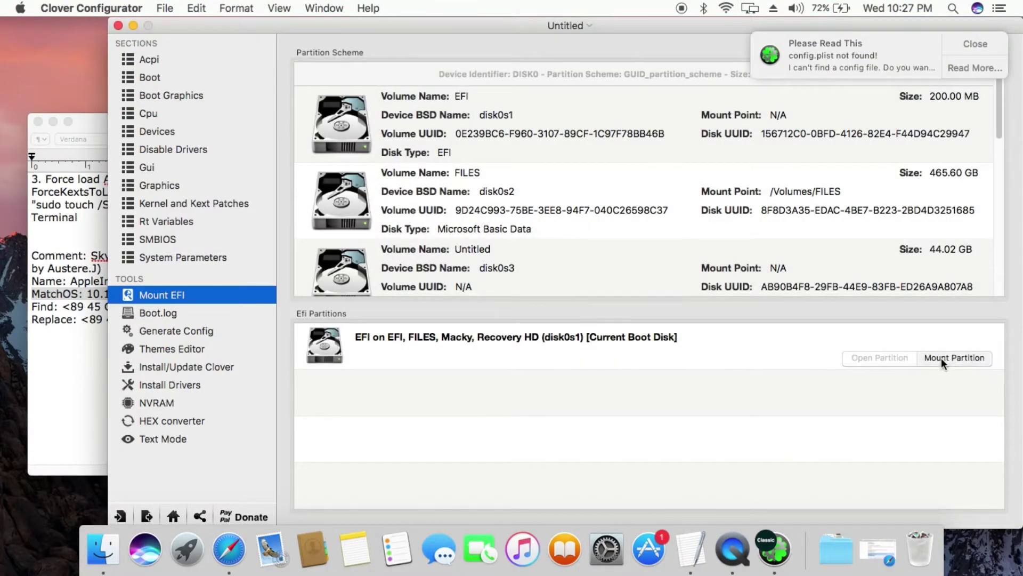
pyautogui.click(941, 357)
pyautogui.click(865, 356)
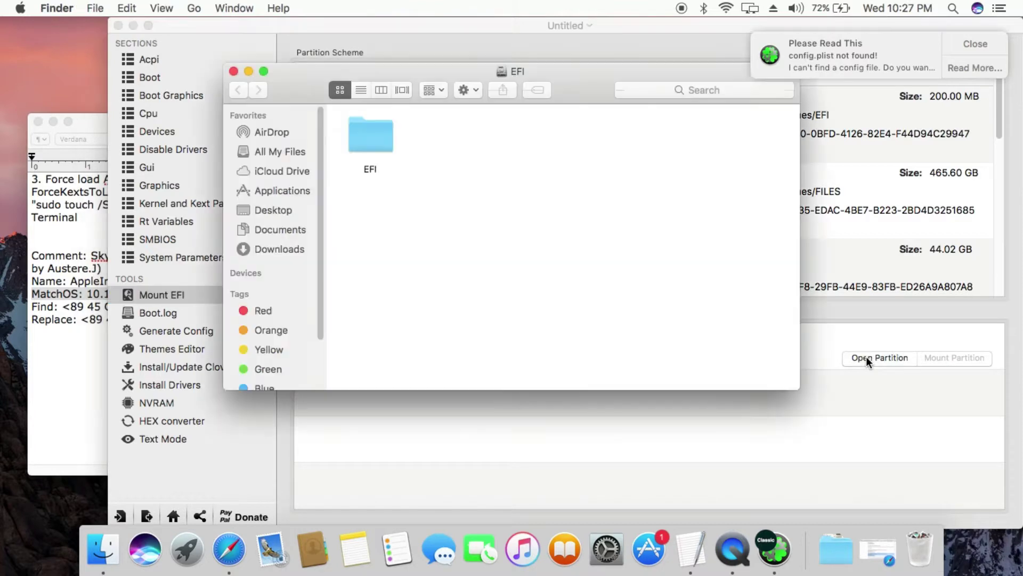
# Open EFI/CLOVER/config.plist with Clover Configurator via Open With
pyautogui.click(133, 26)
pyautogui.doubleClick(375, 132)
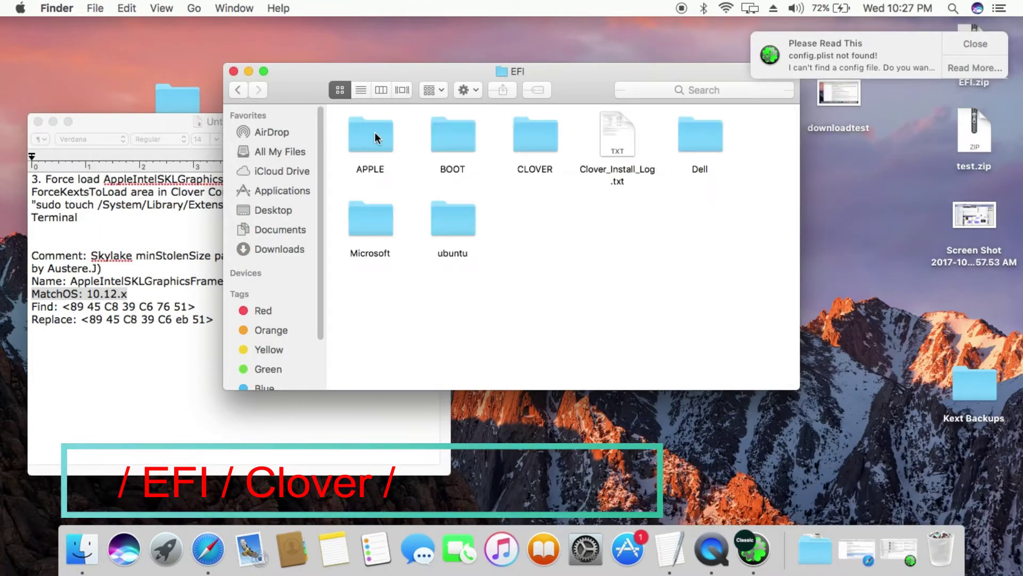
pyautogui.doubleClick(531, 136)
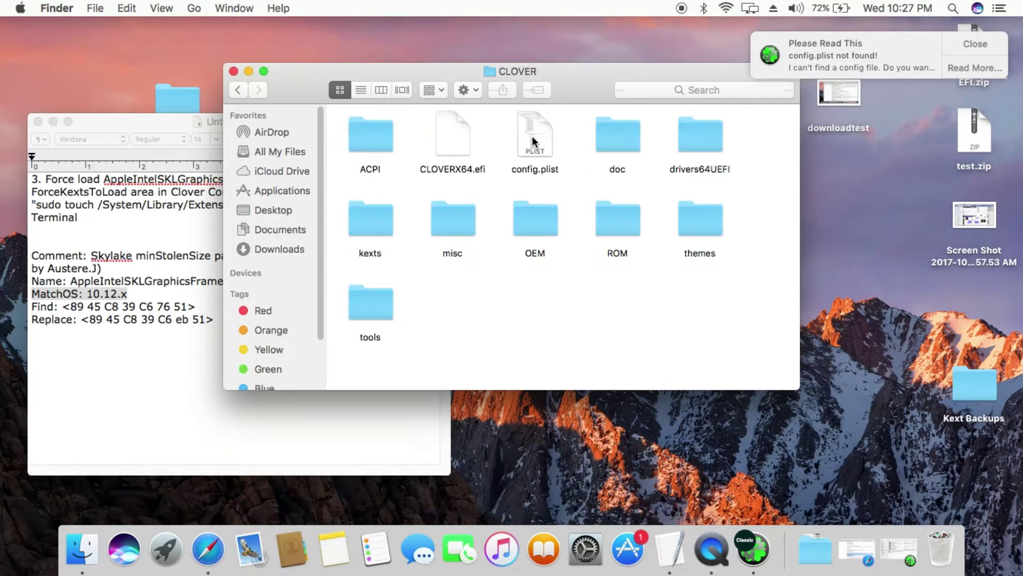
pyautogui.rightClick(547, 136)
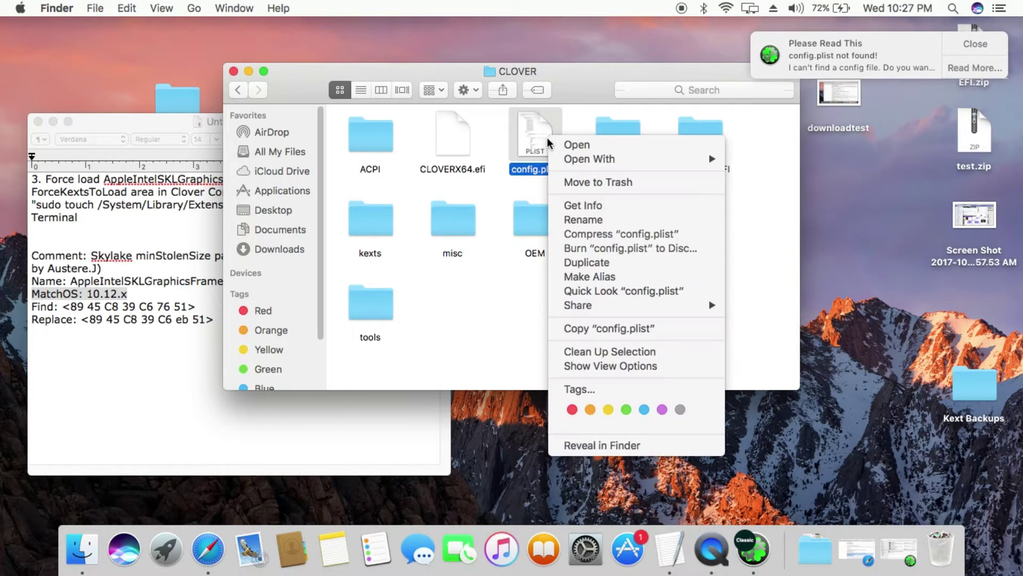
pyautogui.moveTo(683, 160)
pyautogui.click(784, 187)
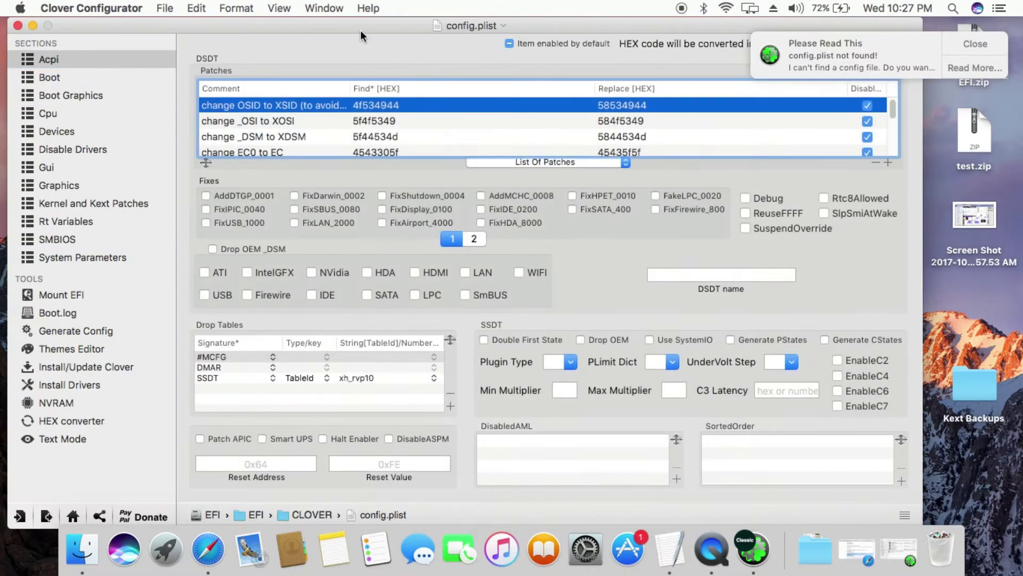
# Close the CLOVER folder window and move the config.plist window to the top
pyautogui.moveTo(360, 30); pyautogui.dragTo(514, 141)
pyautogui.click(388, 78)
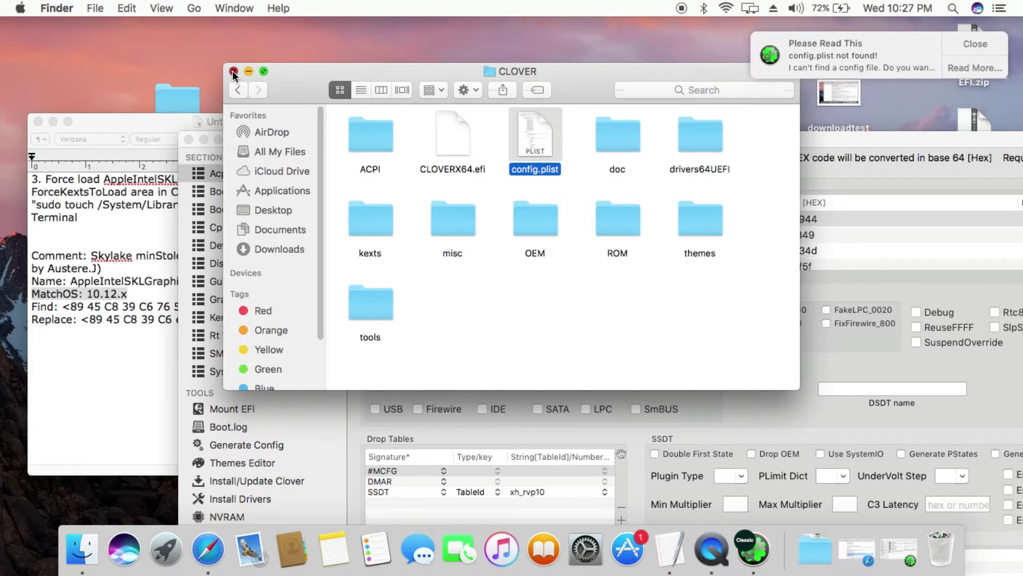
pyautogui.click(233, 70)
pyautogui.click(314, 141)
pyautogui.moveTo(324, 136); pyautogui.dragTo(340, 36)
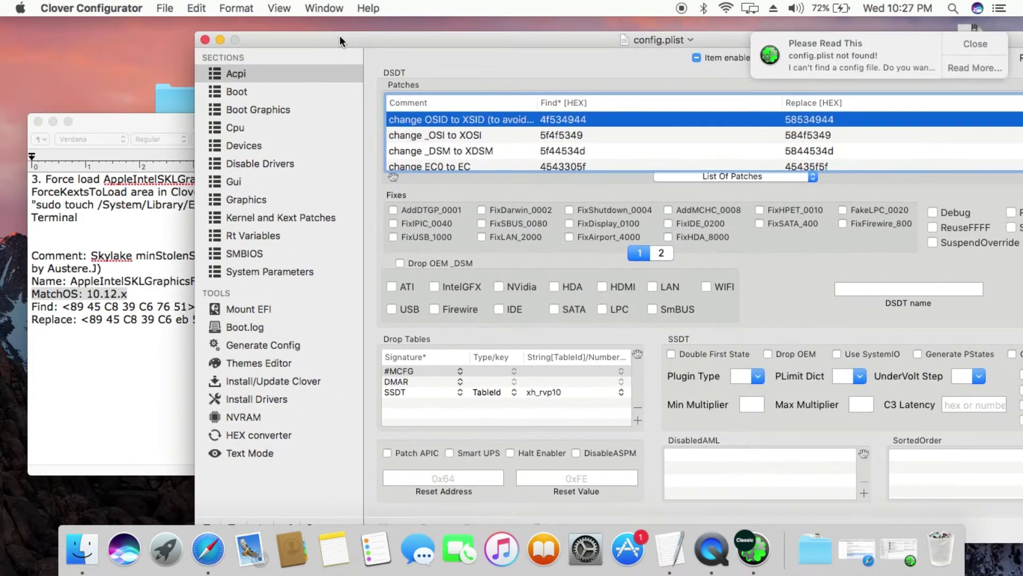
# Add a blank seventh row to the KextsToPatch list under Kernel and Kext Patches
pyautogui.click(245, 223)
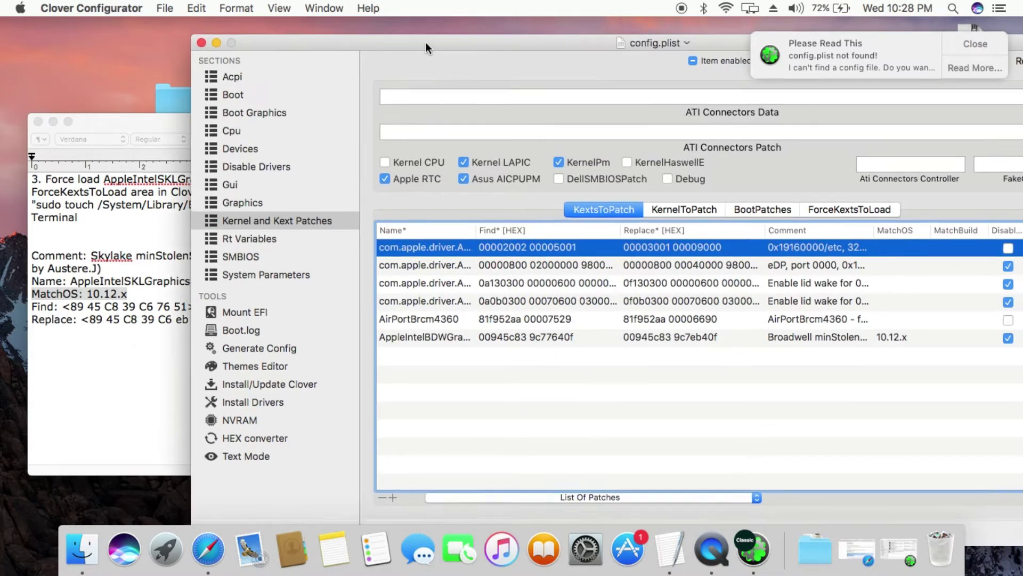
pyautogui.moveTo(427, 43); pyautogui.dragTo(257, 53)
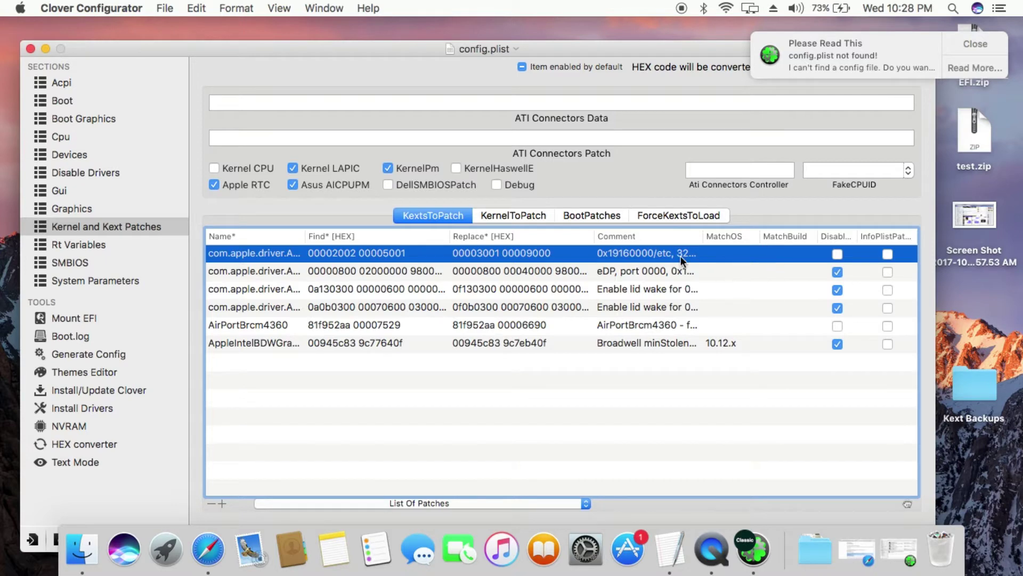
pyautogui.click(222, 503)
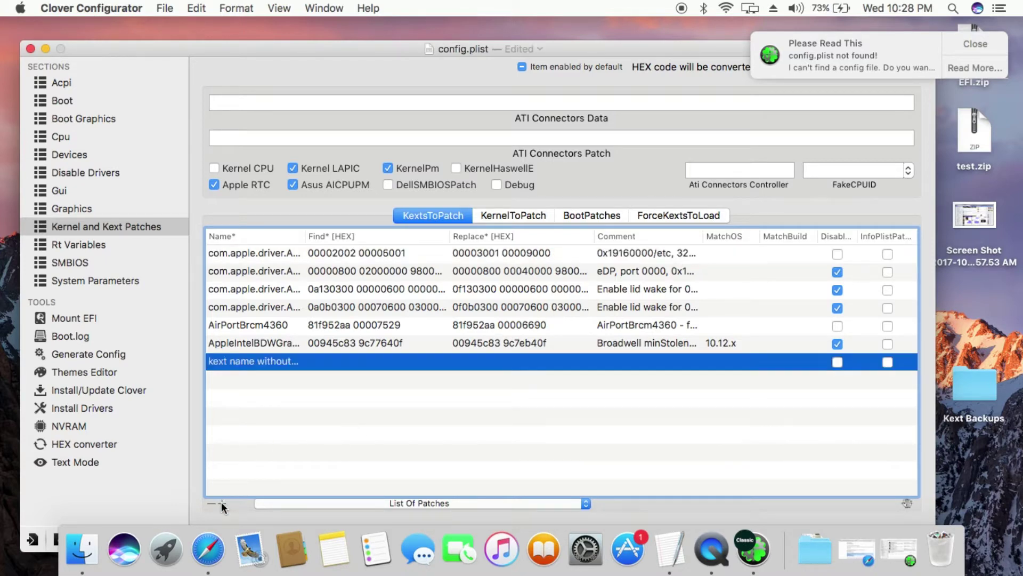
# Copy the AppleIntelSKLGraphicsFramebuffer name from the Name line in the TextEdit notes
pyautogui.moveTo(288, 56); pyautogui.dragTo(436, 57)
pyautogui.click(113, 209)
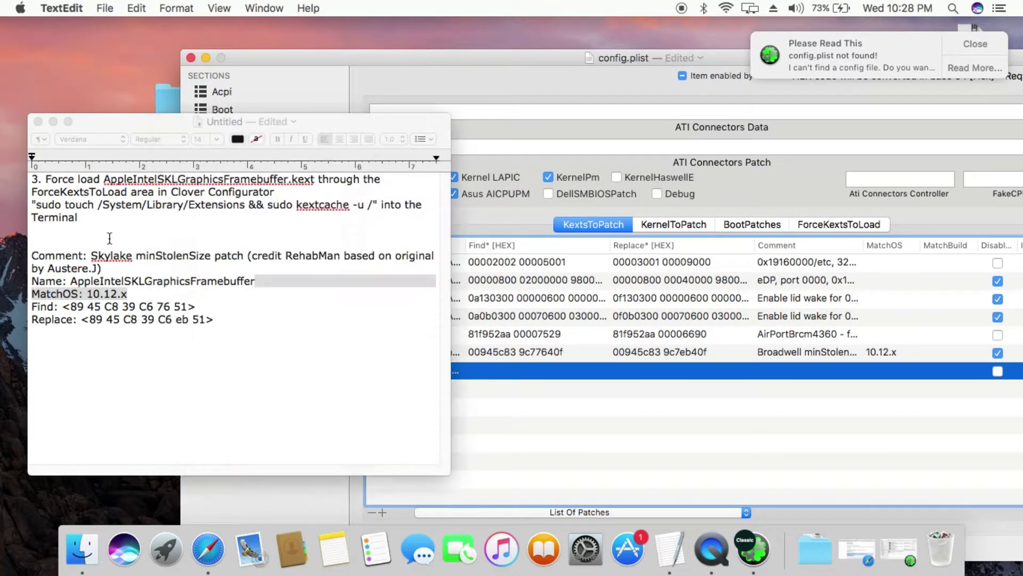
pyautogui.moveTo(167, 120); pyautogui.dragTo(140, 127)
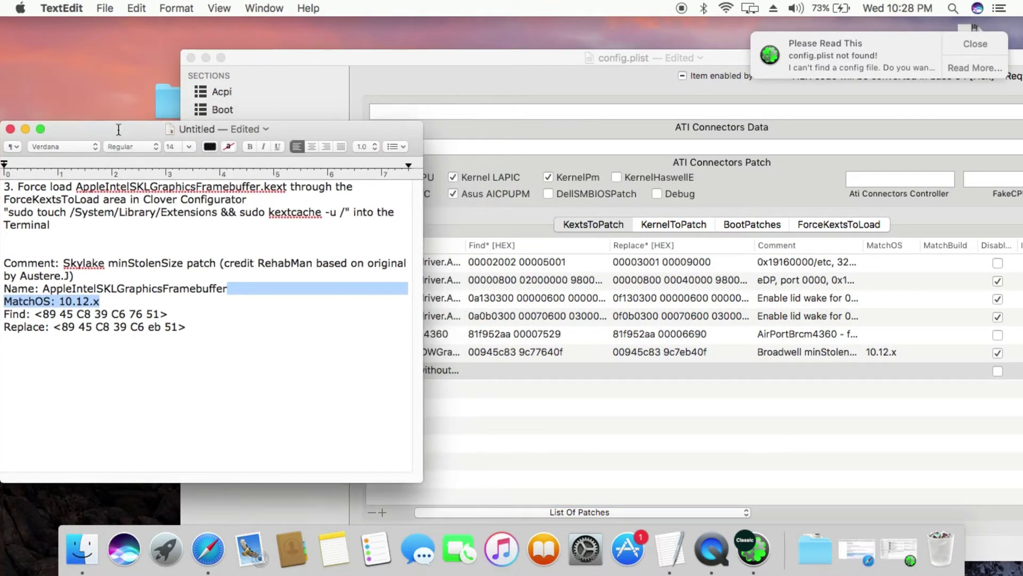
pyautogui.click(232, 305)
pyautogui.moveTo(229, 291); pyautogui.dragTo(595, 285)
pyautogui.click(285, 323)
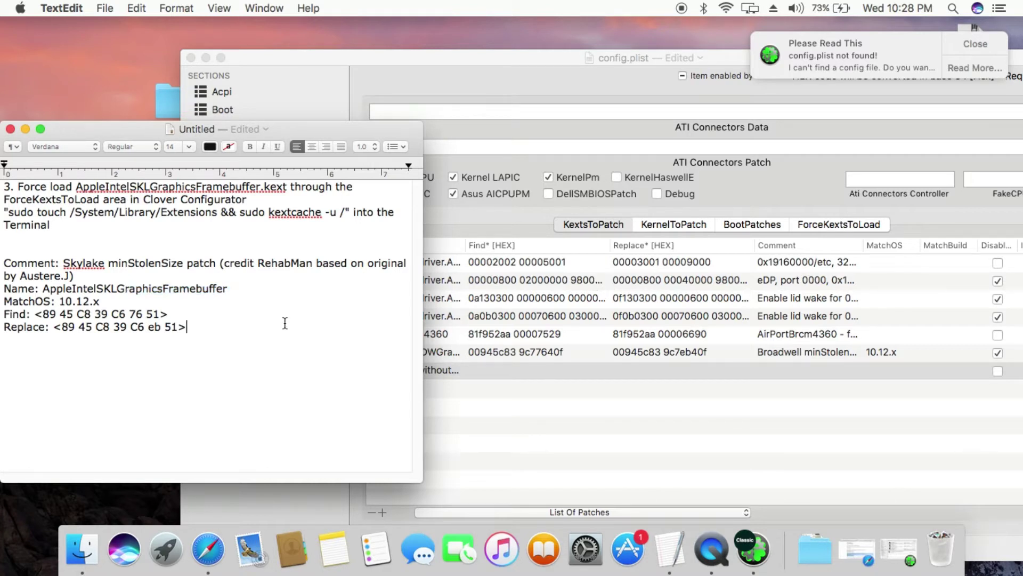
pyautogui.moveTo(43, 289); pyautogui.dragTo(229, 290)
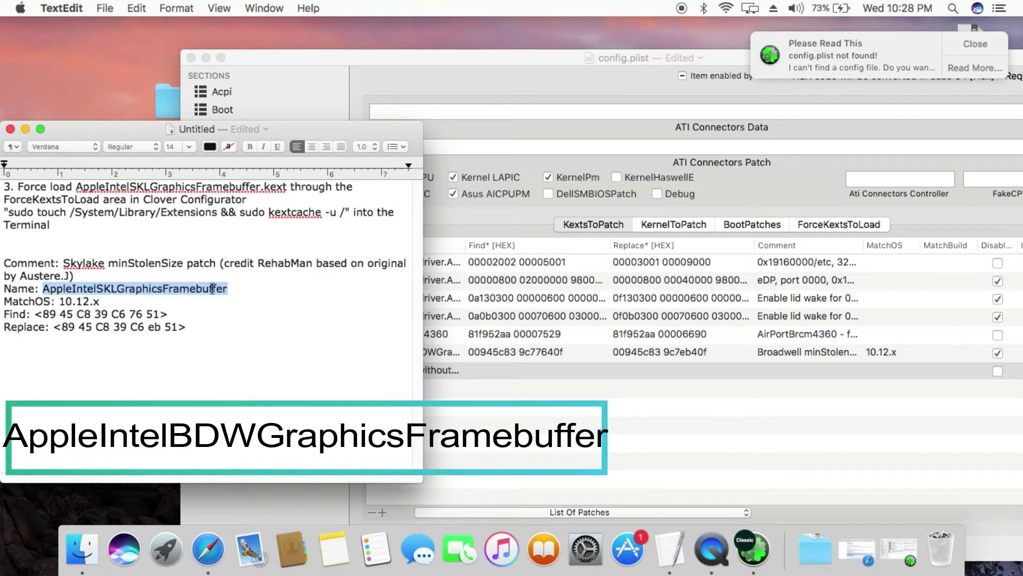
pyautogui.rightClick(198, 285)
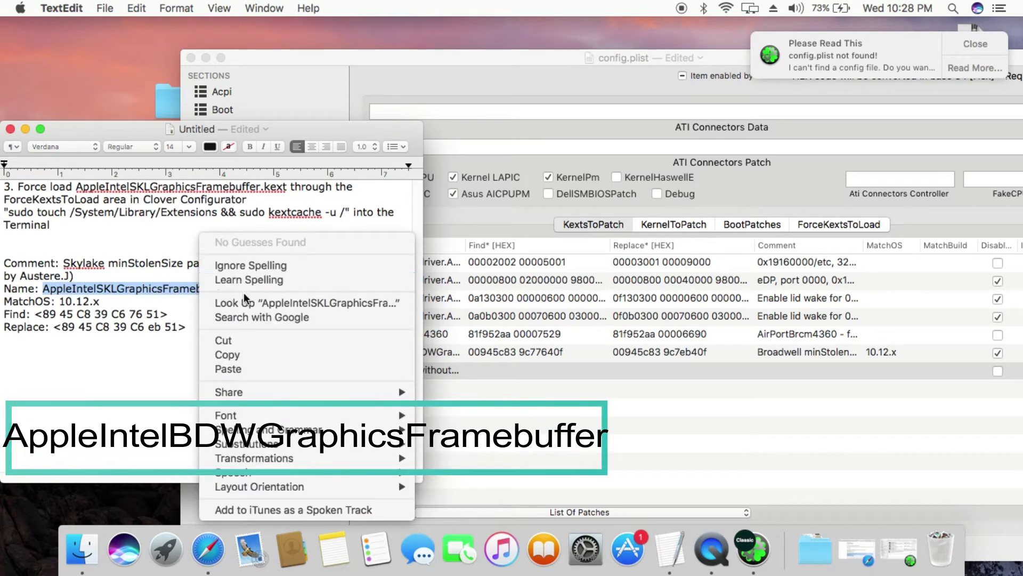
pyautogui.click(230, 353)
# Paste AppleIntelSKLGraphicsFramebuffer as the new KextsToPatch entry's Name
pyautogui.click(461, 373)
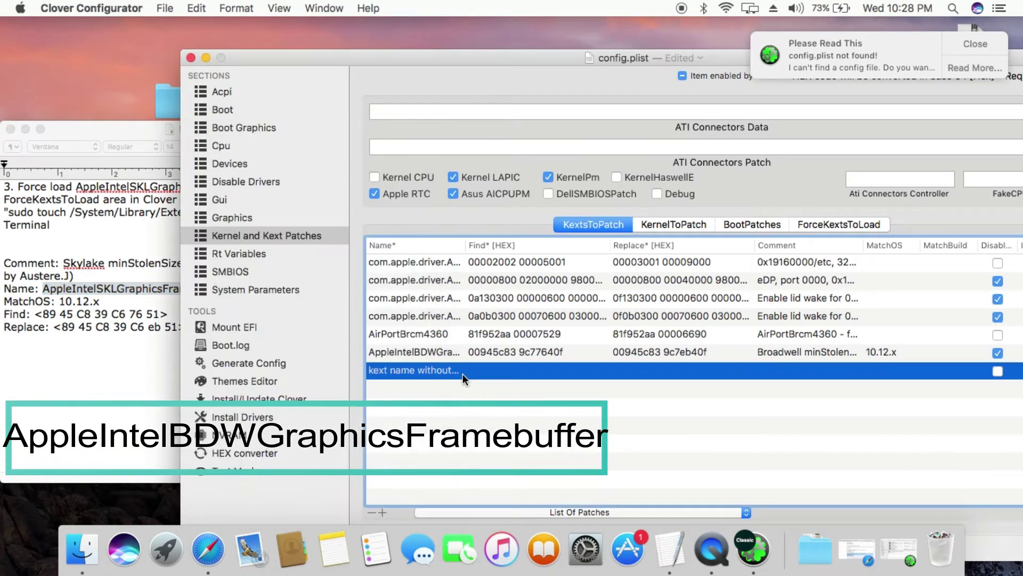
pyautogui.doubleClick(419, 372)
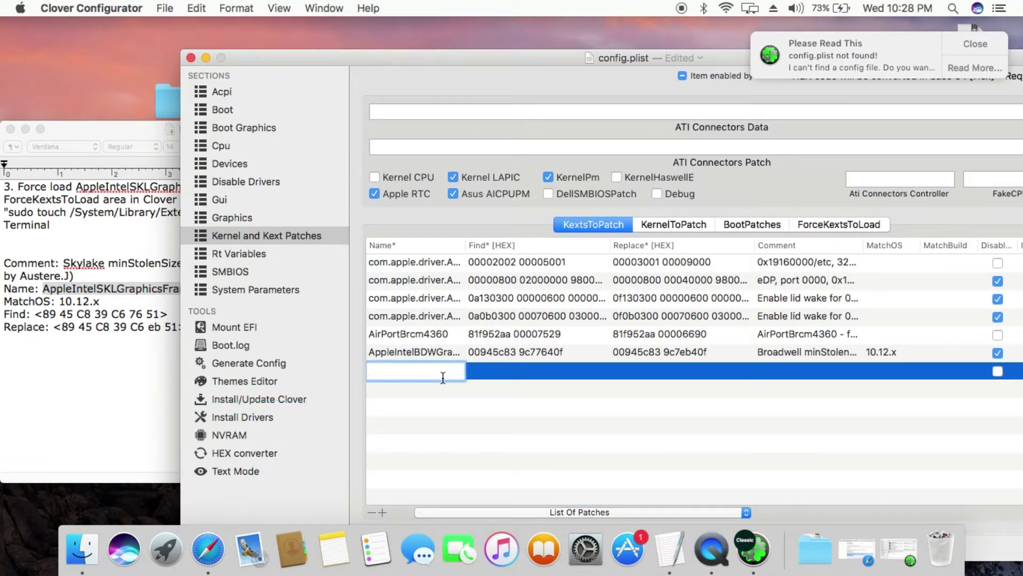
pyautogui.press('super+v')
pyautogui.press('Return')
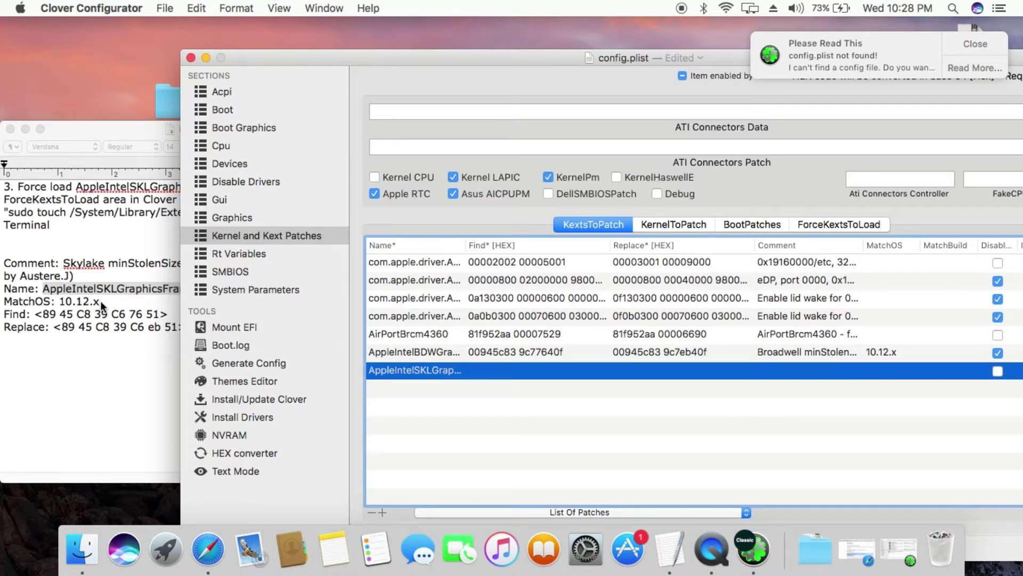
pyautogui.click(88, 316)
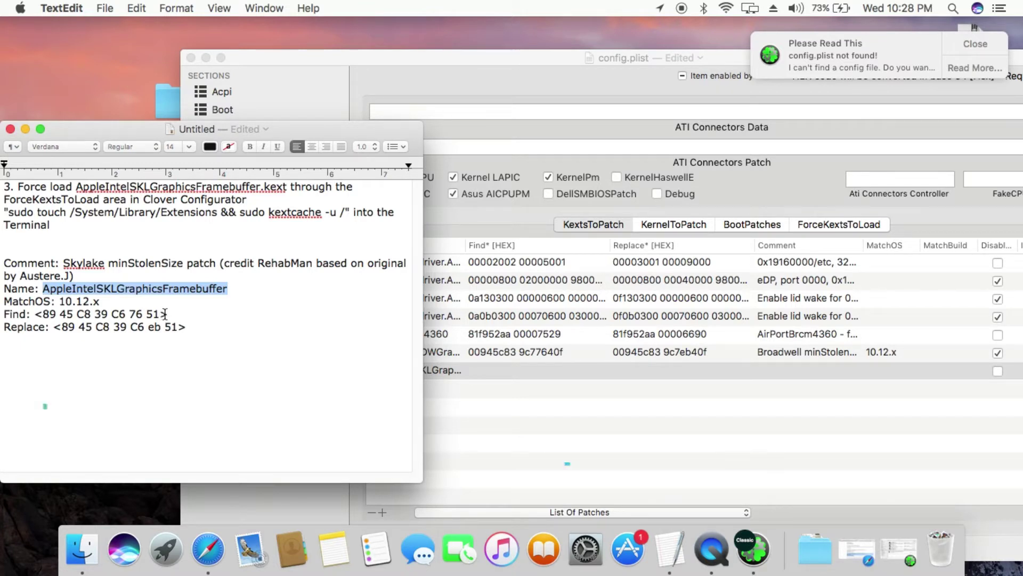
# Set the patch's Find value to 00945c83 9c676501, copied from the notes
pyautogui.moveTo(167, 314); pyautogui.dragTo(37, 312)
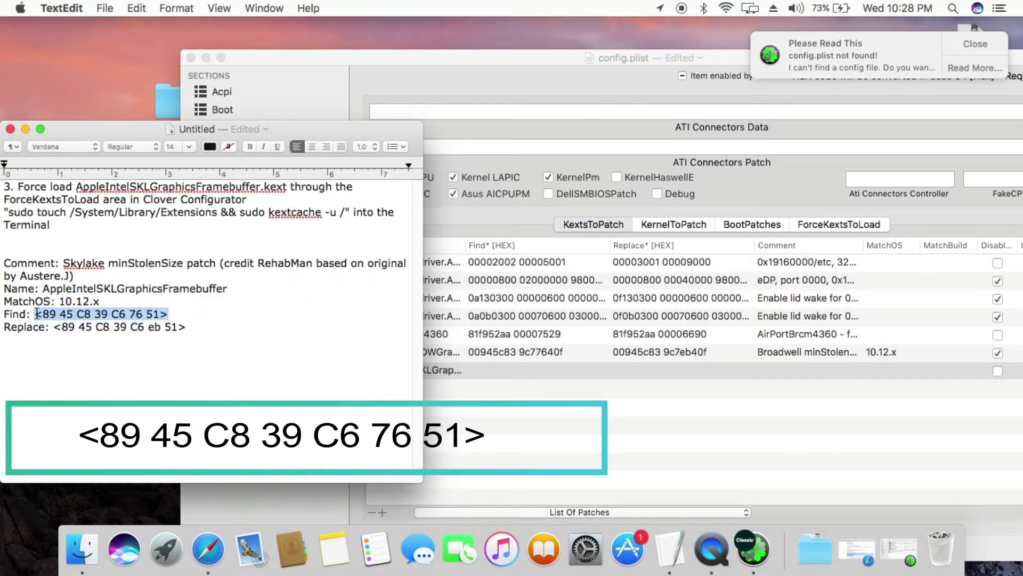
pyautogui.rightClick(36, 312)
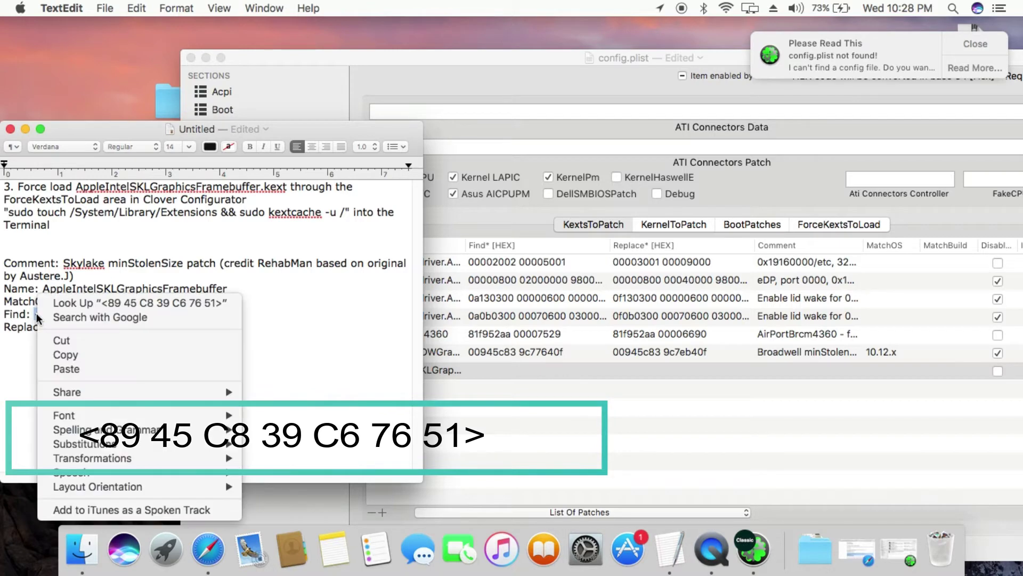
pyautogui.click(89, 355)
pyautogui.moveTo(101, 314); pyautogui.dragTo(458, 368)
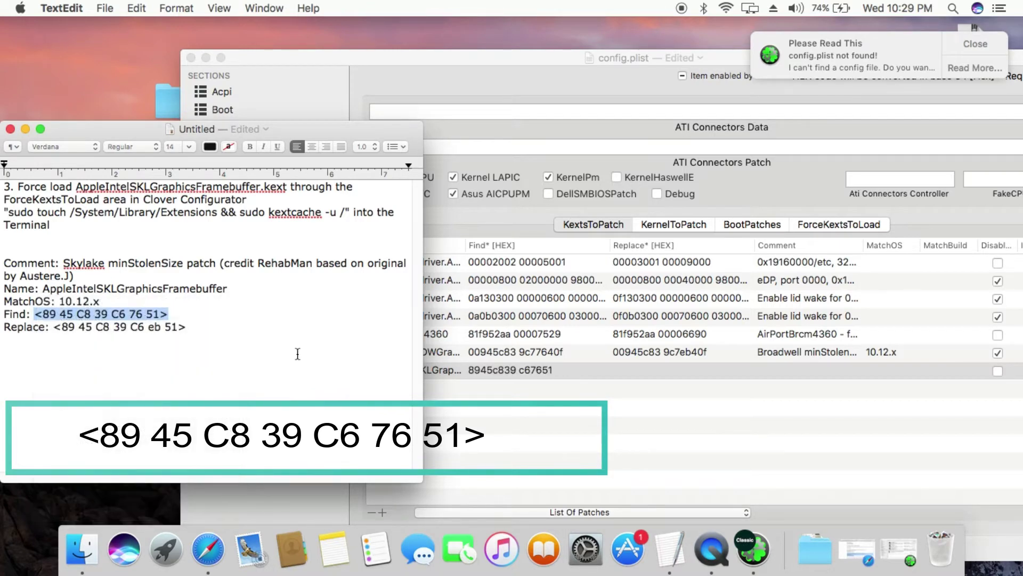
pyautogui.click(485, 367)
pyautogui.doubleClick(484, 369)
pyautogui.press('super+v')
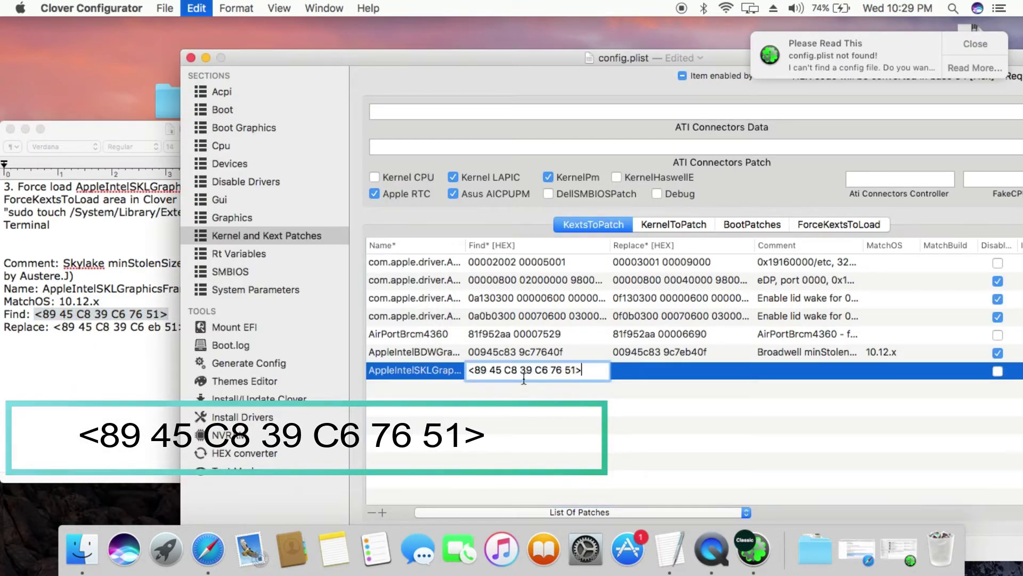
pyautogui.press('Return')
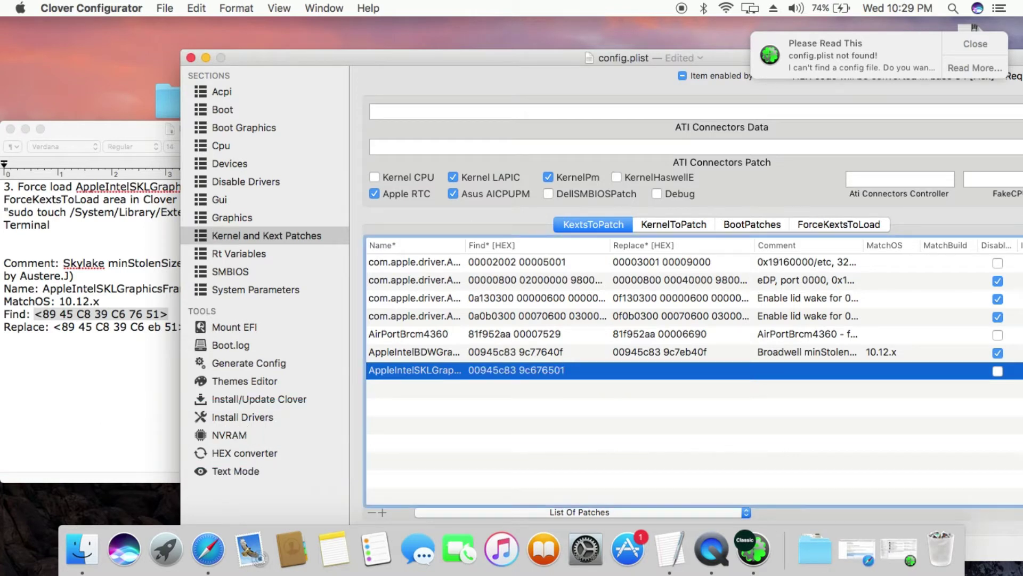
# Set the patch's Replace value to 00945c83 9c6eb501, copied from the notes
pyautogui.click(152, 330)
pyautogui.click(185, 327)
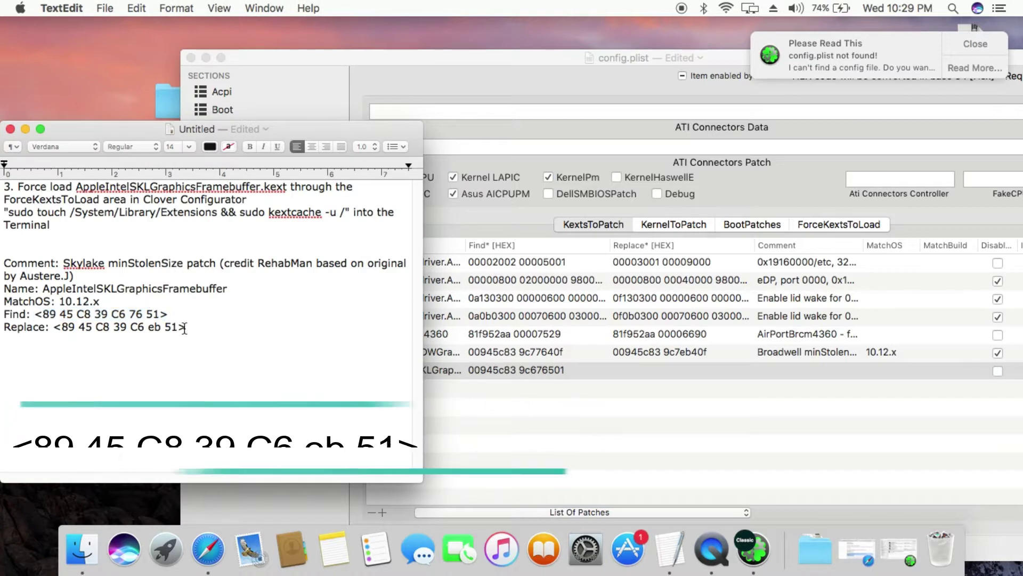
pyautogui.moveTo(185, 327); pyautogui.dragTo(55, 328)
pyautogui.rightClick(55, 328)
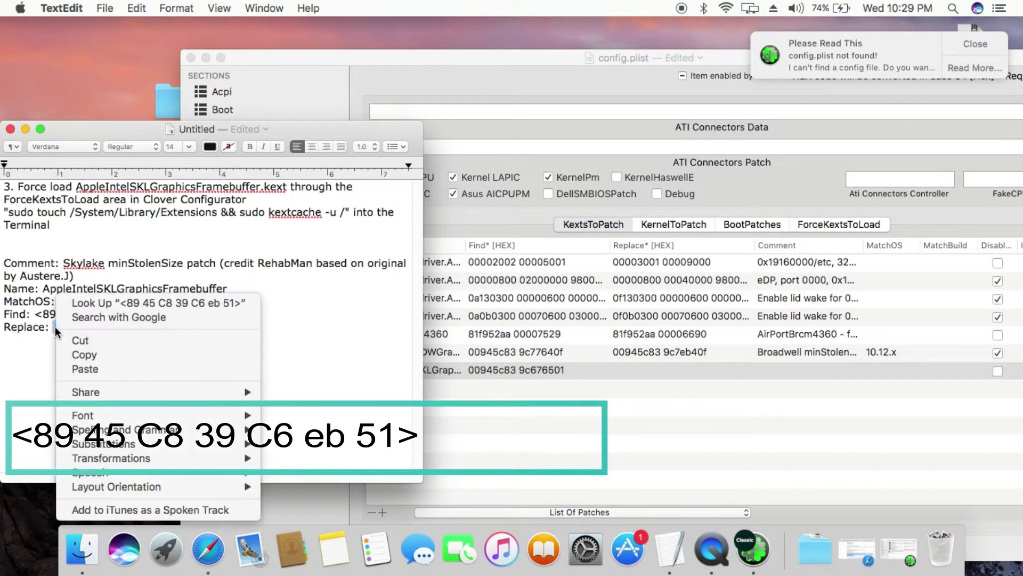
pyautogui.click(94, 357)
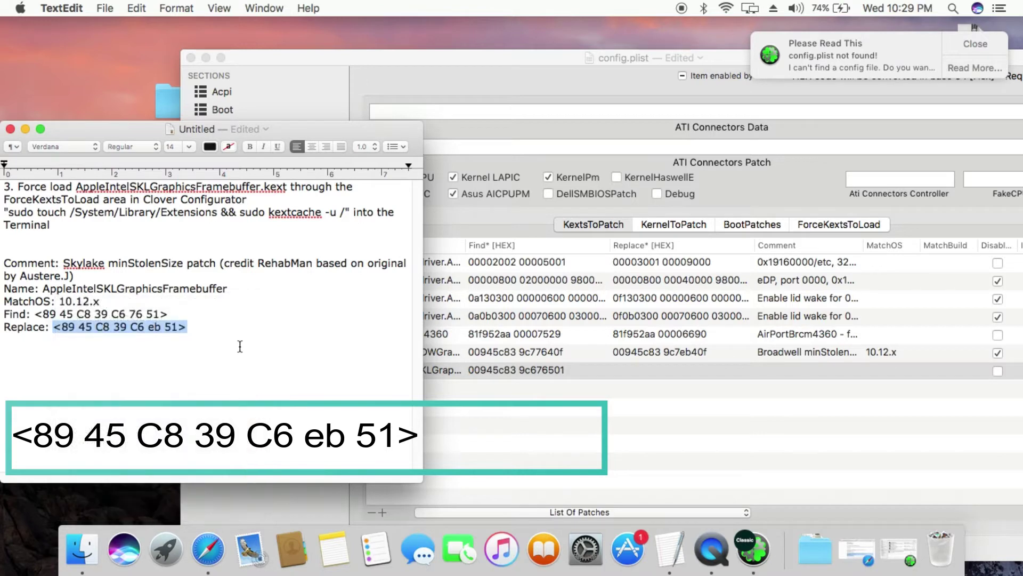
pyautogui.click(624, 367)
pyautogui.doubleClick(625, 366)
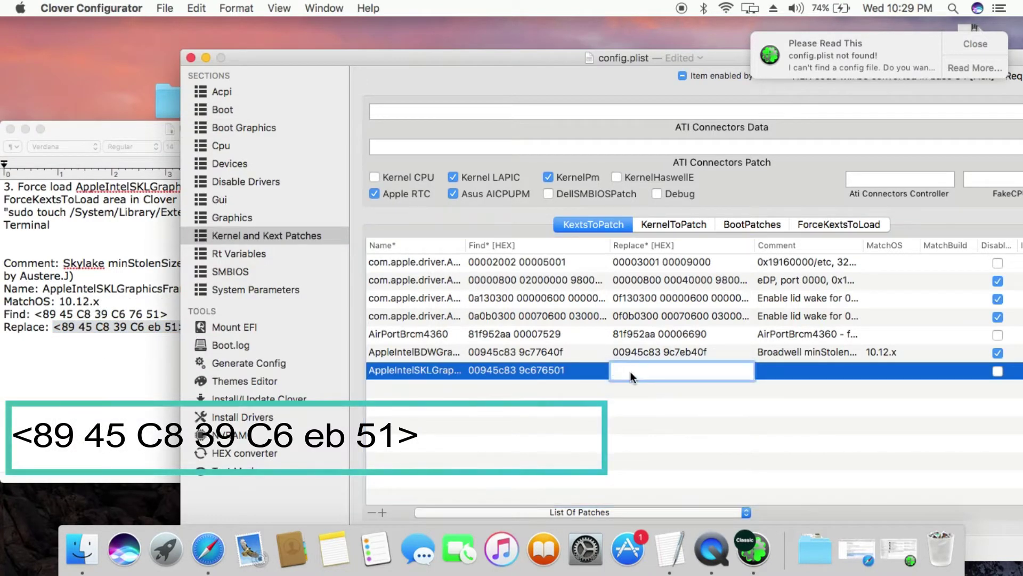
pyautogui.rightClick(630, 371)
pyautogui.click(661, 407)
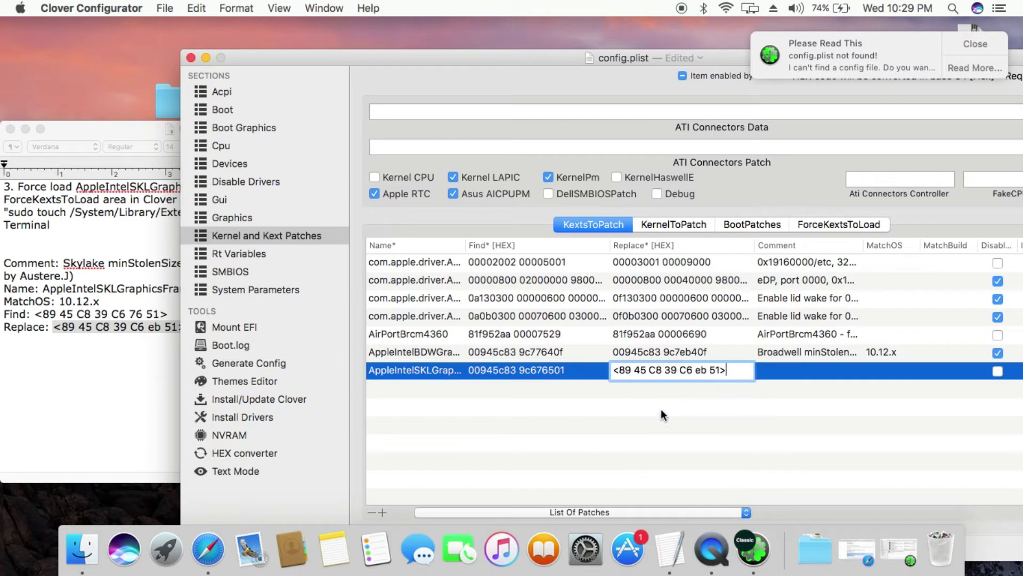
pyautogui.press('Return')
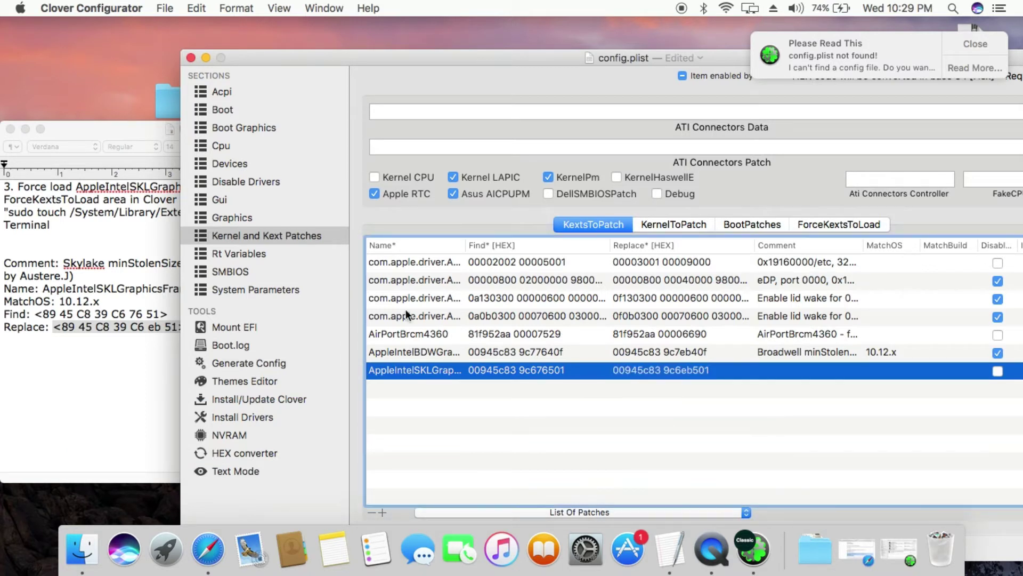
pyautogui.click(168, 309)
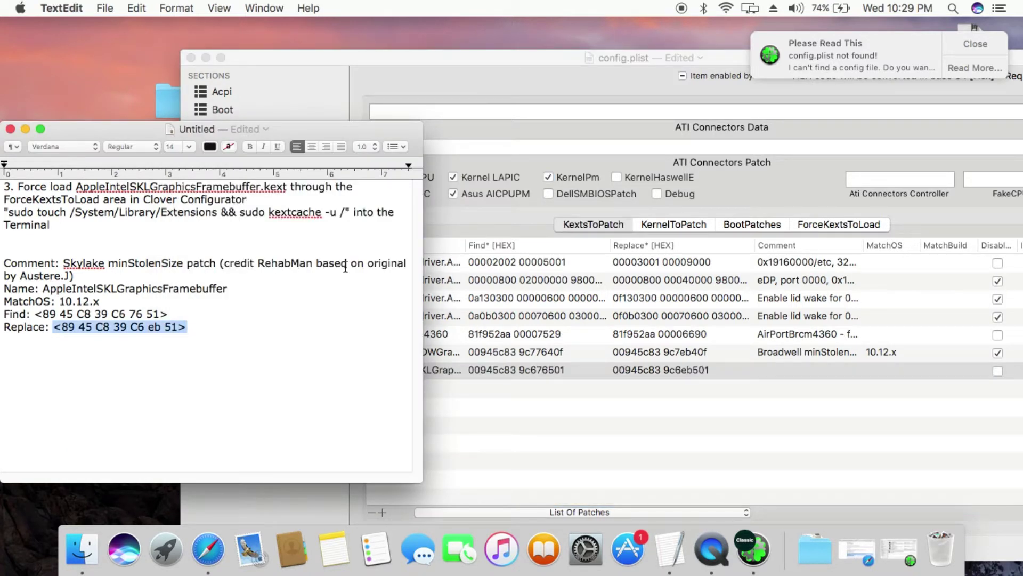
# Copy the 'Skylake minStolenSize patch' comment from the notes into the patch's Comment cell
pyautogui.moveTo(4, 262); pyautogui.dragTo(78, 277)
pyautogui.click(82, 260)
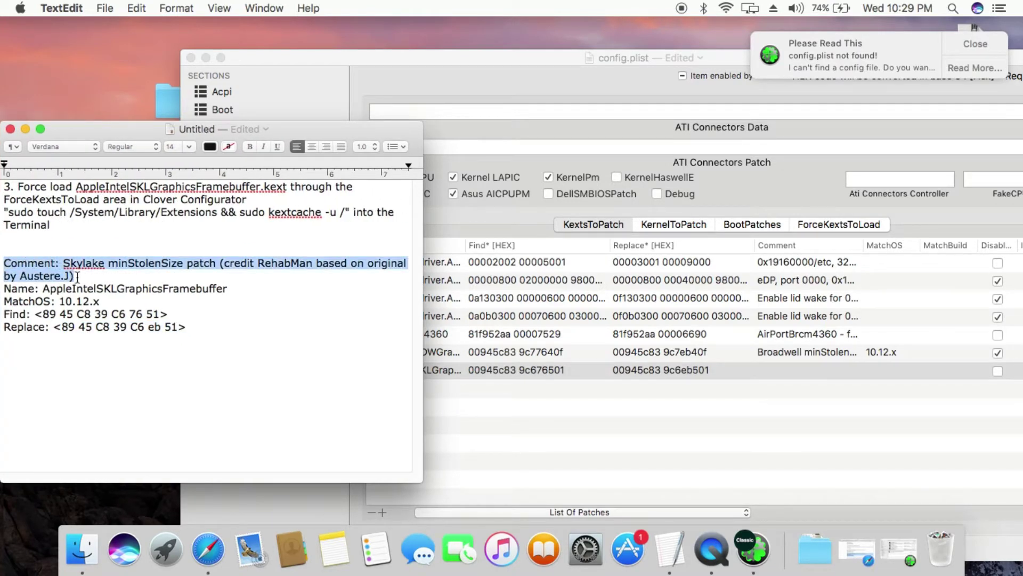
pyautogui.rightClick(56, 262)
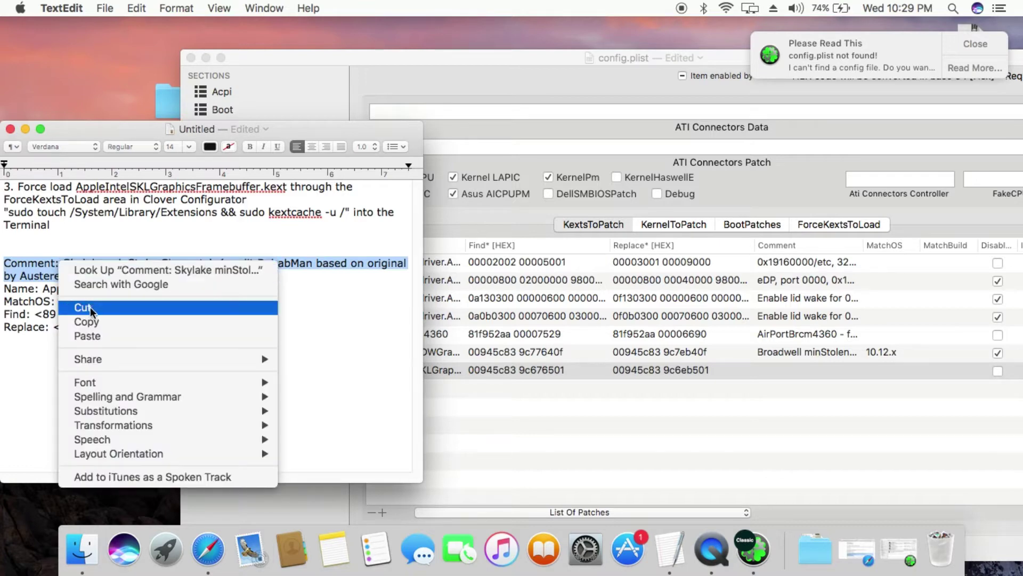
pyautogui.click(86, 321)
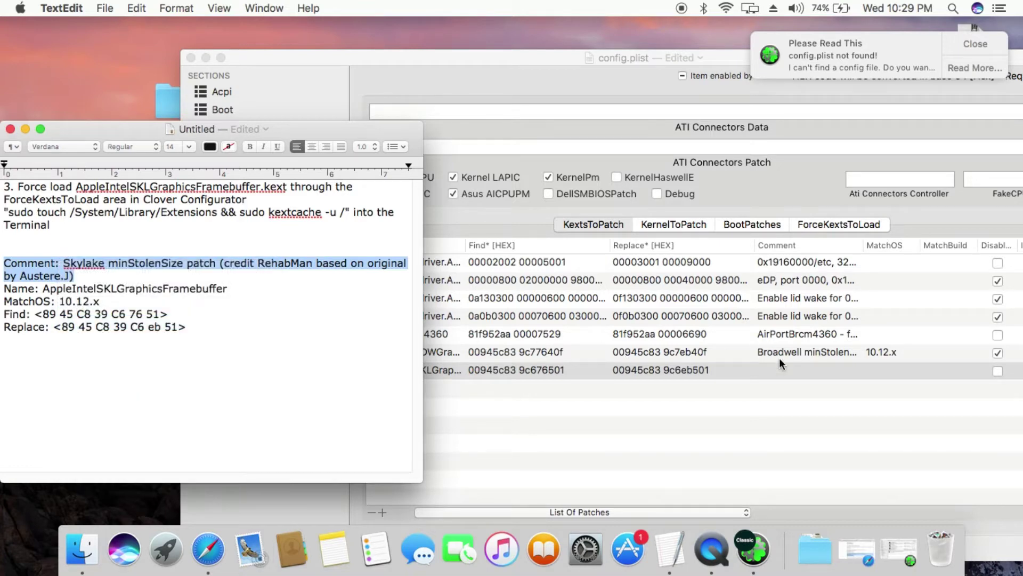
pyautogui.click(775, 373)
pyautogui.doubleClick(776, 372)
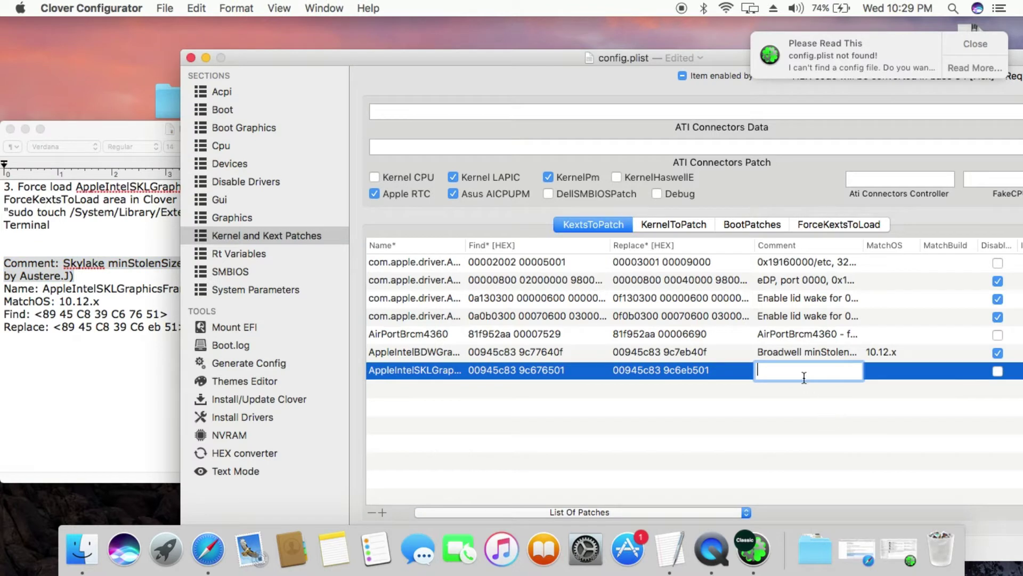
pyautogui.rightClick(789, 367)
pyautogui.click(814, 400)
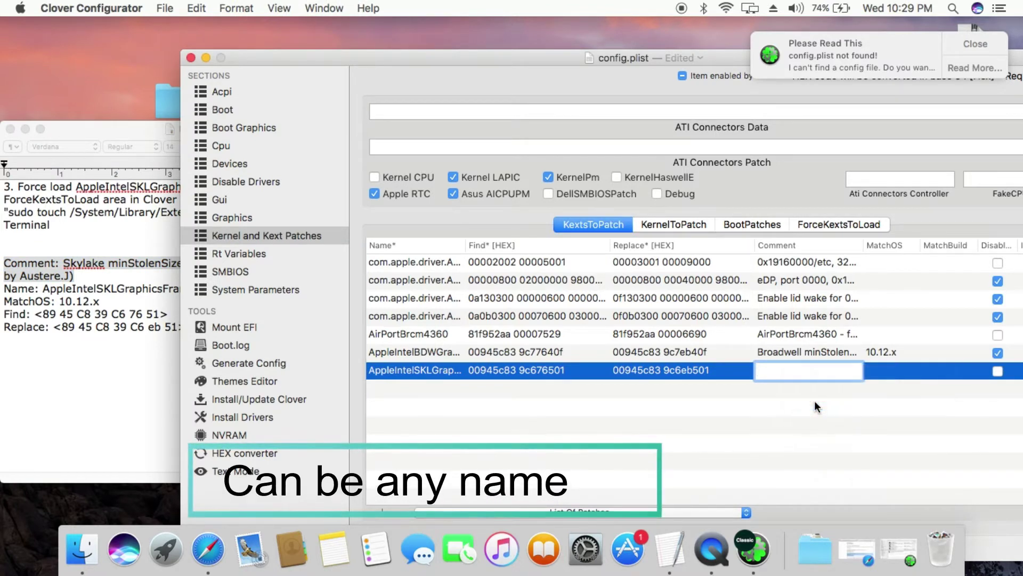
pyautogui.press('Return')
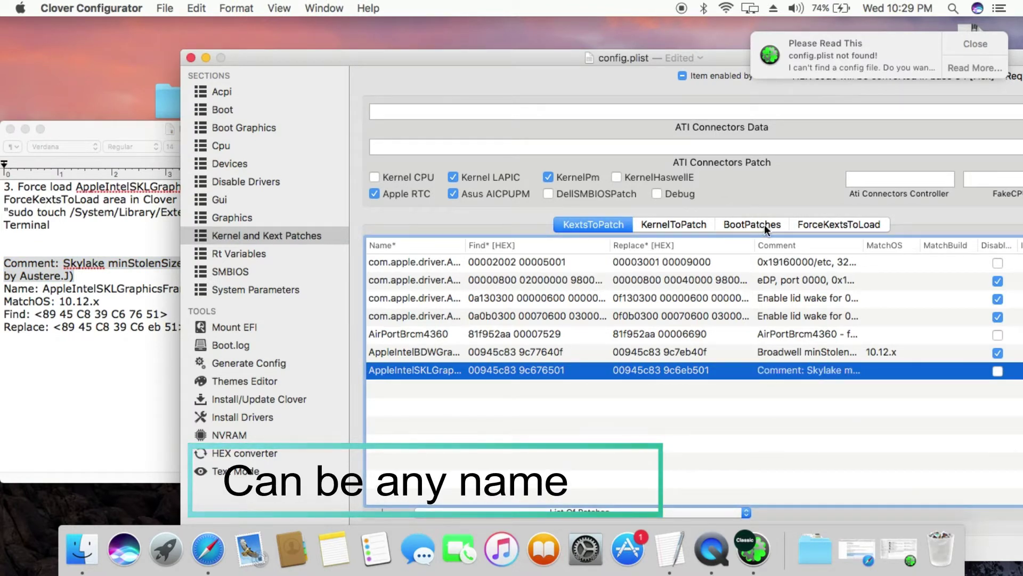
# Add a blank second row to ForceKextsToLoad below IONetworkingFamily.kext
pyautogui.click(808, 222)
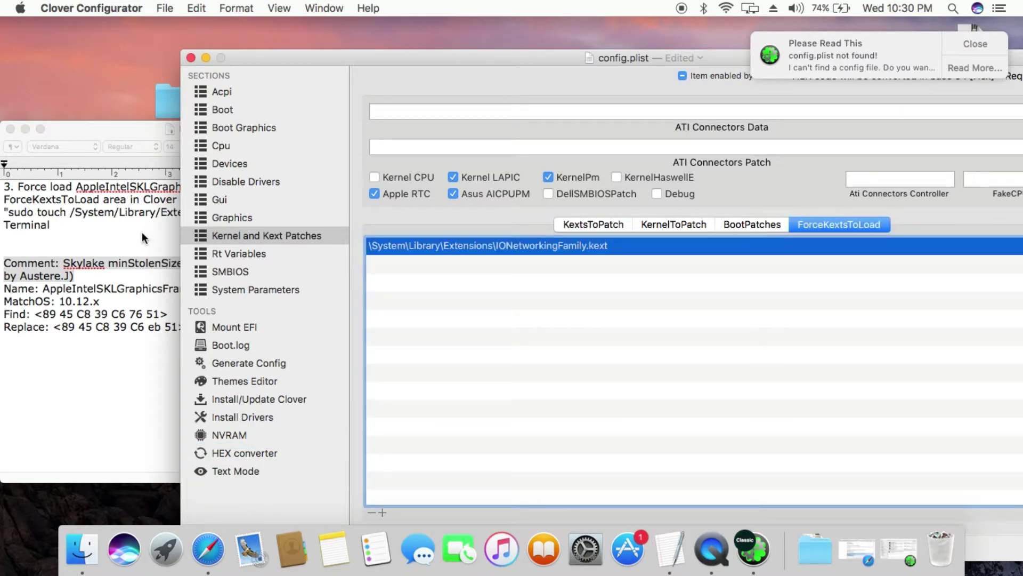
pyautogui.click(381, 511)
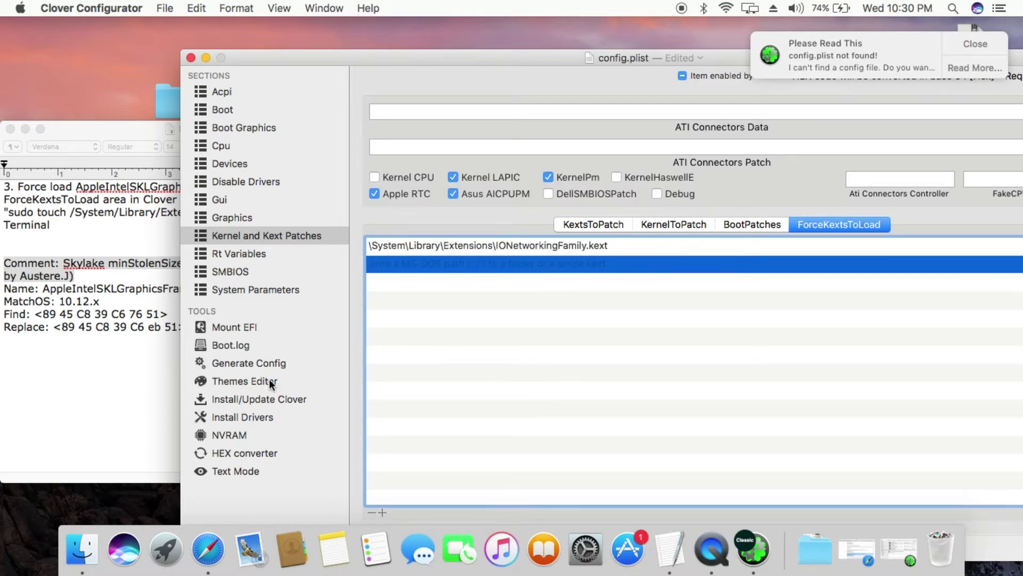
pyautogui.click(128, 62)
pyautogui.click(194, 8)
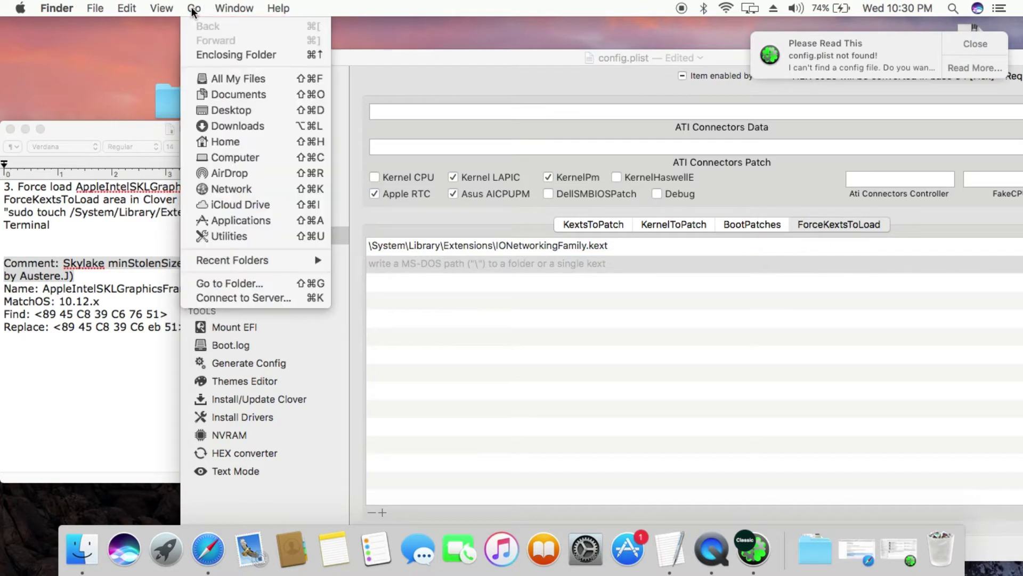
# Show the Computer view of drives in Finder, backing out of the FILES drive
pyautogui.click(215, 158)
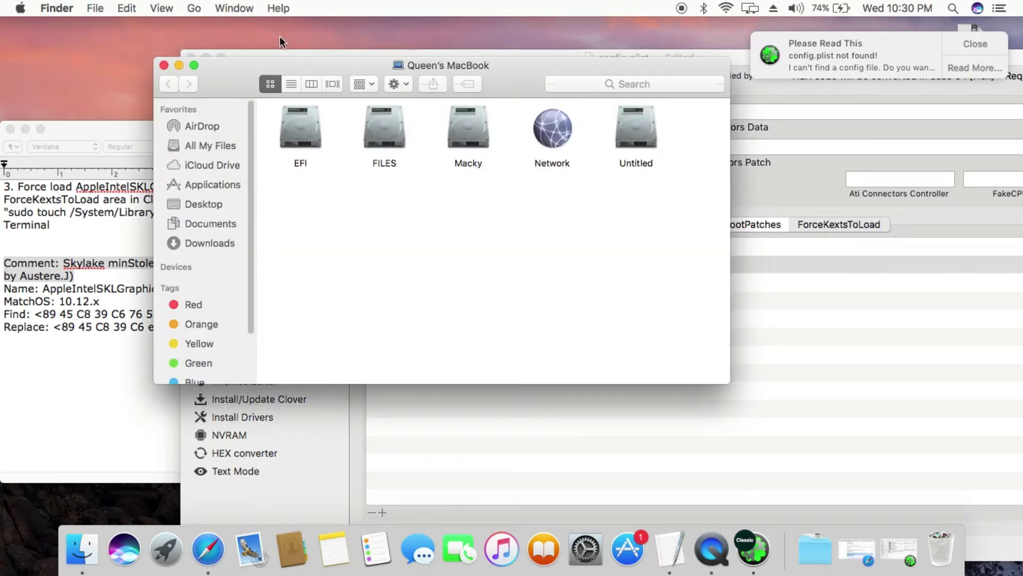
pyautogui.moveTo(293, 64); pyautogui.dragTo(339, 116)
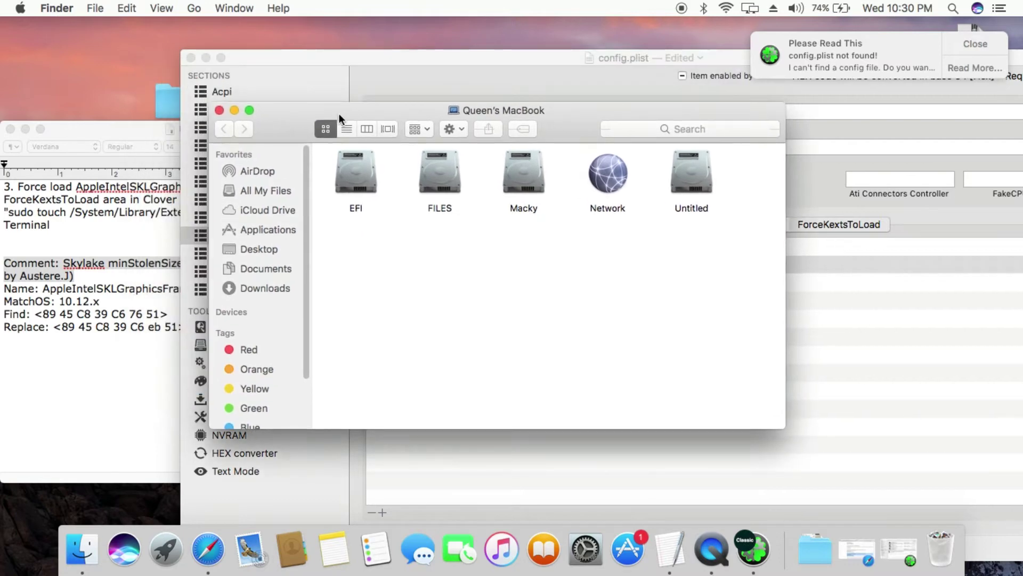
pyautogui.doubleClick(433, 164)
pyautogui.moveTo(446, 116); pyautogui.dragTo(362, 114)
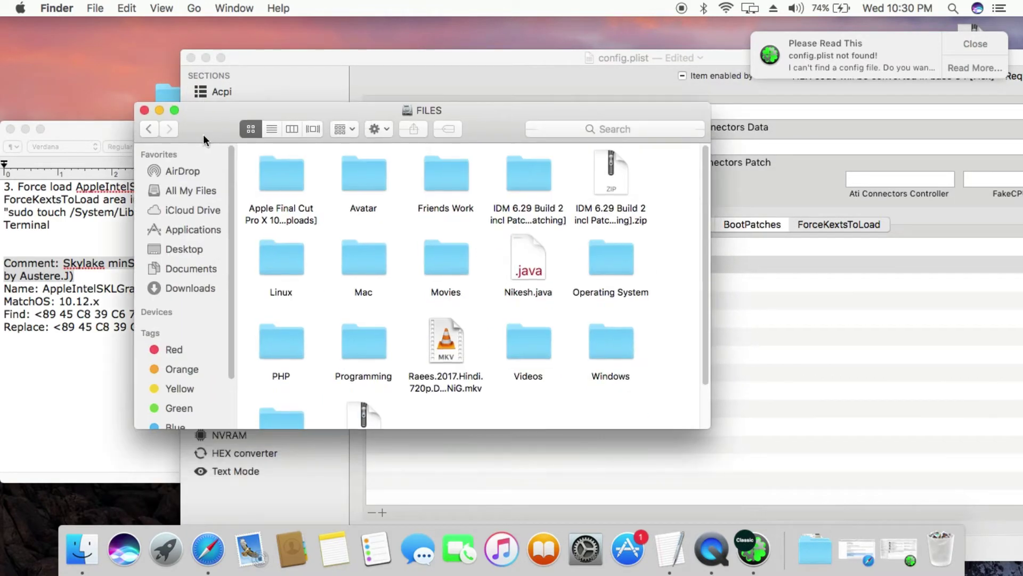
pyautogui.click(141, 129)
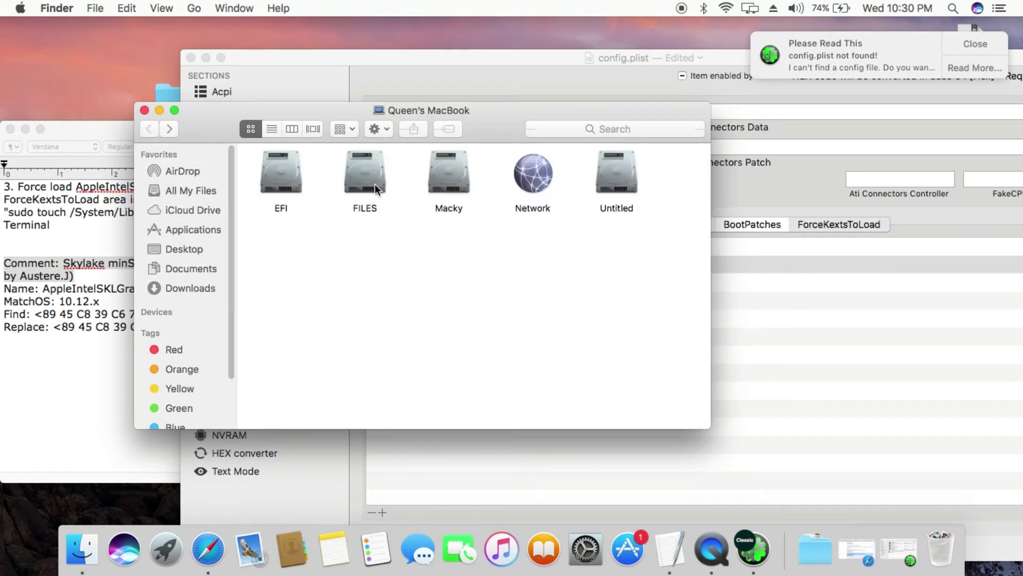
# Open Macky > System > Library > Extensions, jumping to Extensions by typing 'ext'
pyautogui.doubleClick(452, 171)
pyautogui.click(437, 169)
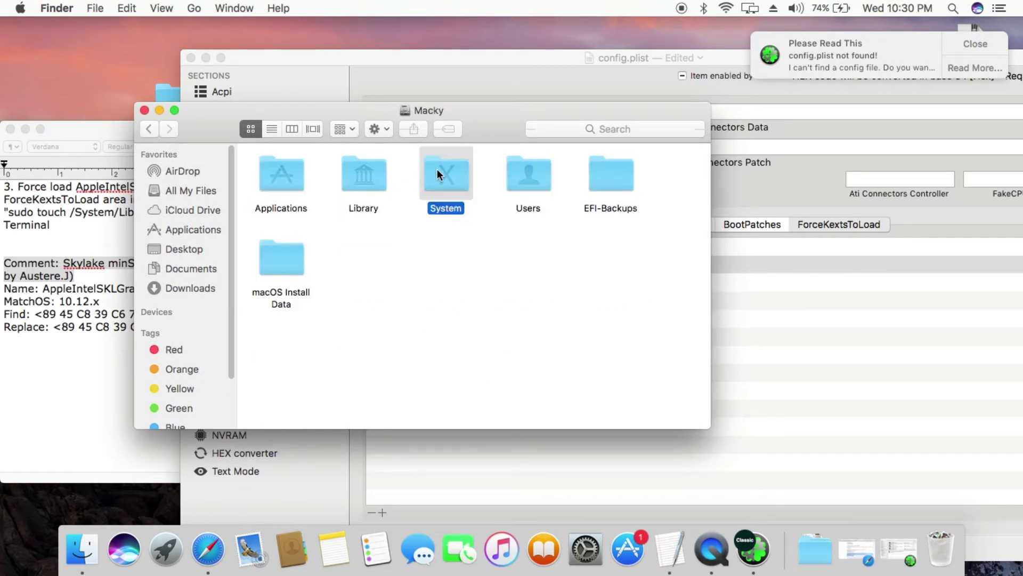
pyautogui.doubleClick(437, 169)
pyautogui.doubleClick(293, 172)
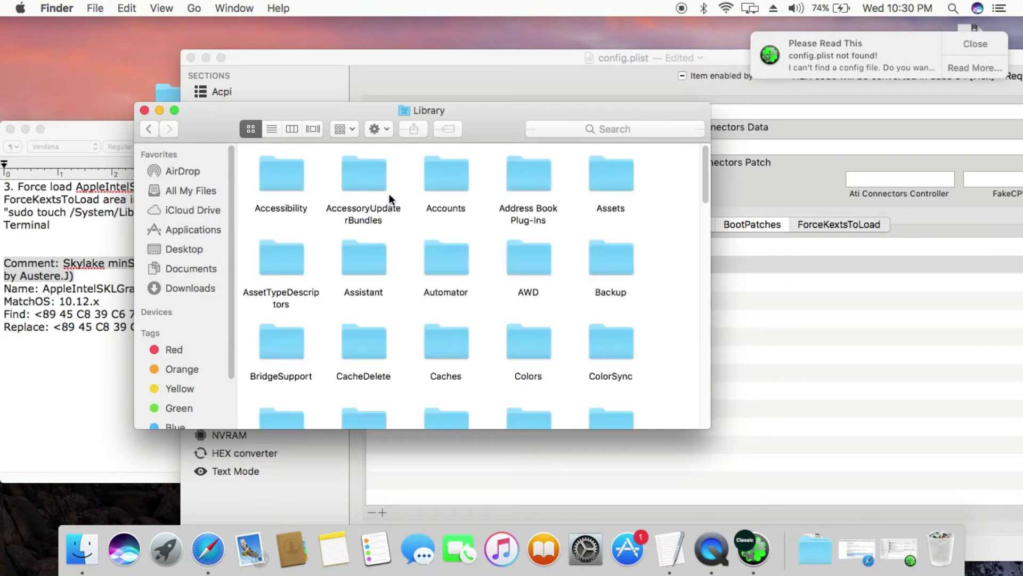
pyautogui.click(439, 171)
pyautogui.write('ext')
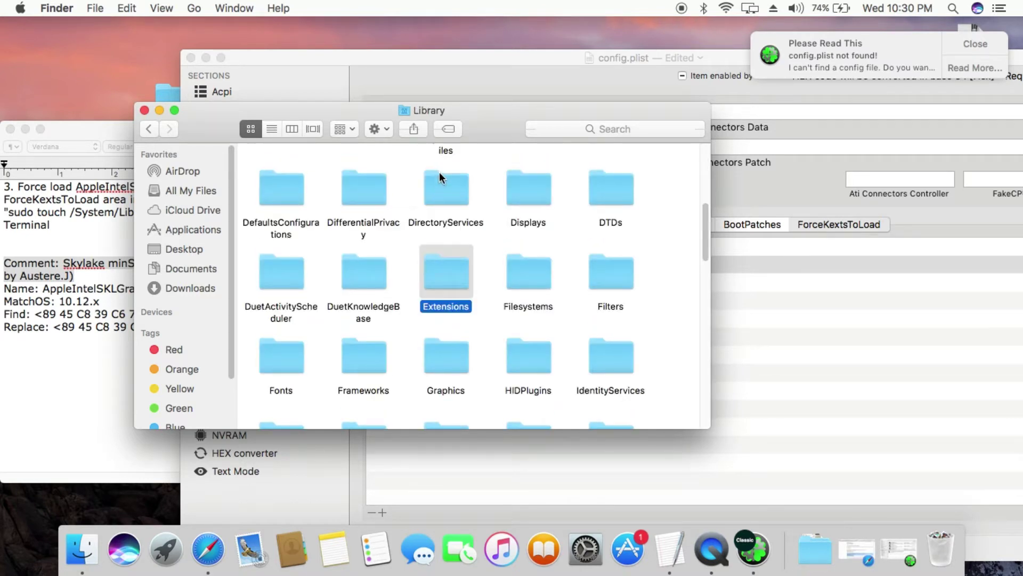
pyautogui.doubleClick(454, 287)
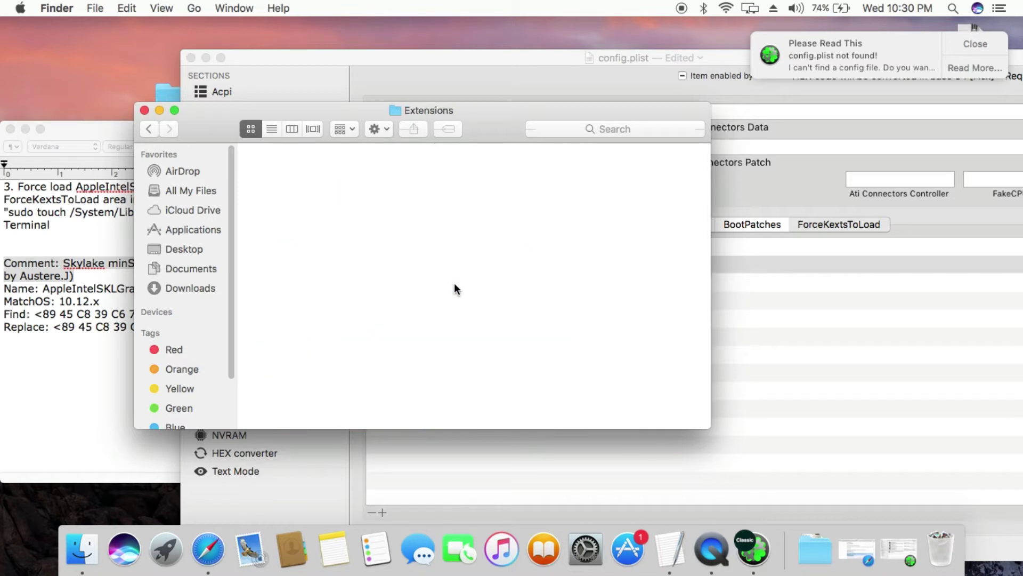
pyautogui.click(557, 129)
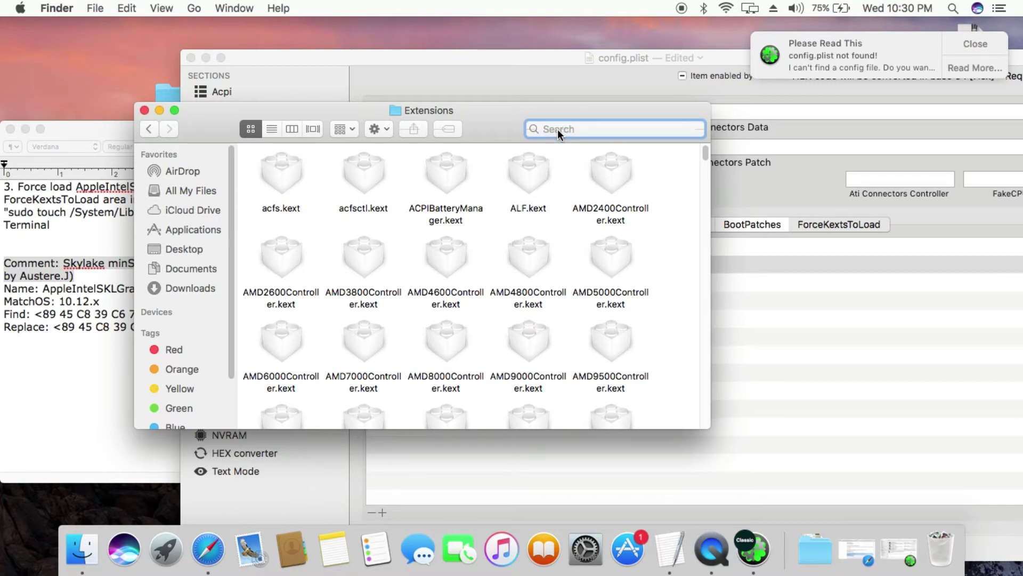
# Search Extensions for AppleIntelSKLGraphicsFramebuffer and dismiss the no-application warning when opening it
pyautogui.write('Apple')
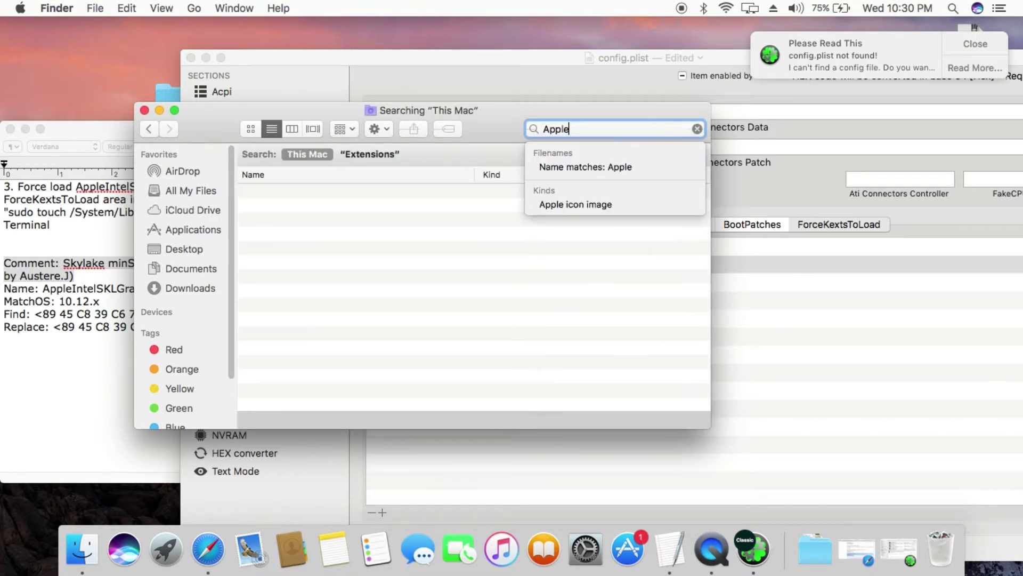
pyautogui.write('HA')
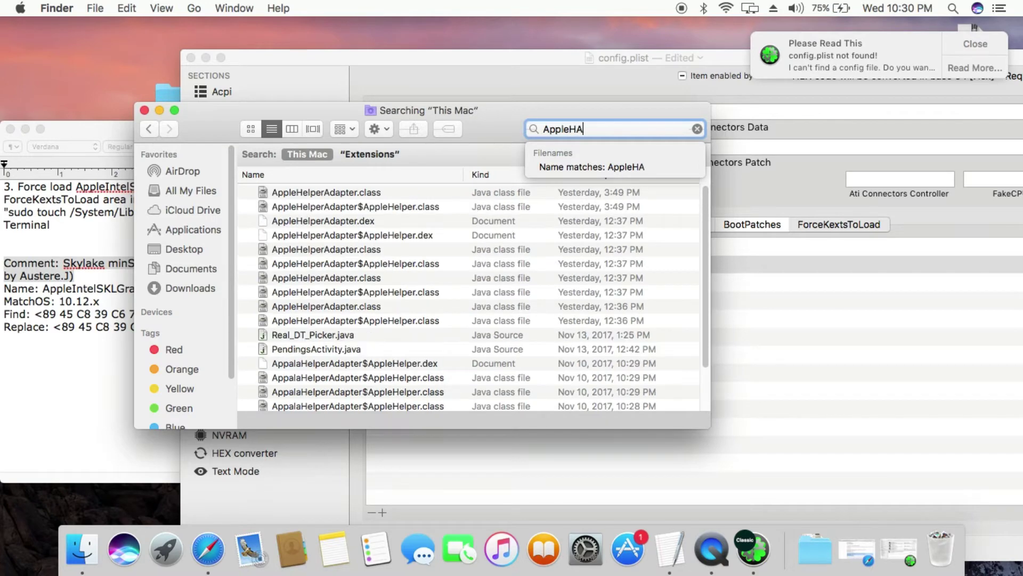
pyautogui.press('BackSpace')
pyautogui.press('BackSpace')
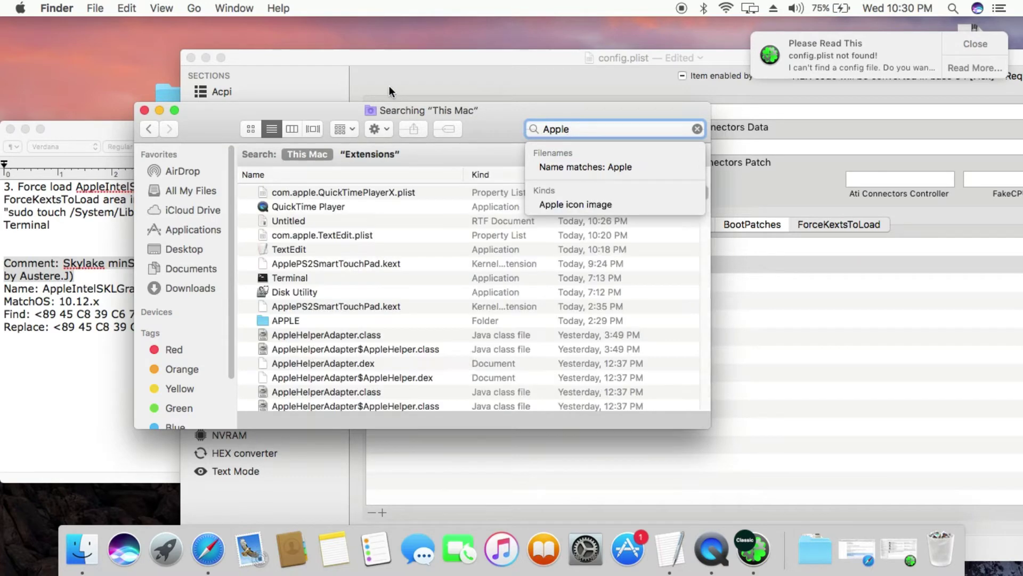
pyautogui.click(376, 151)
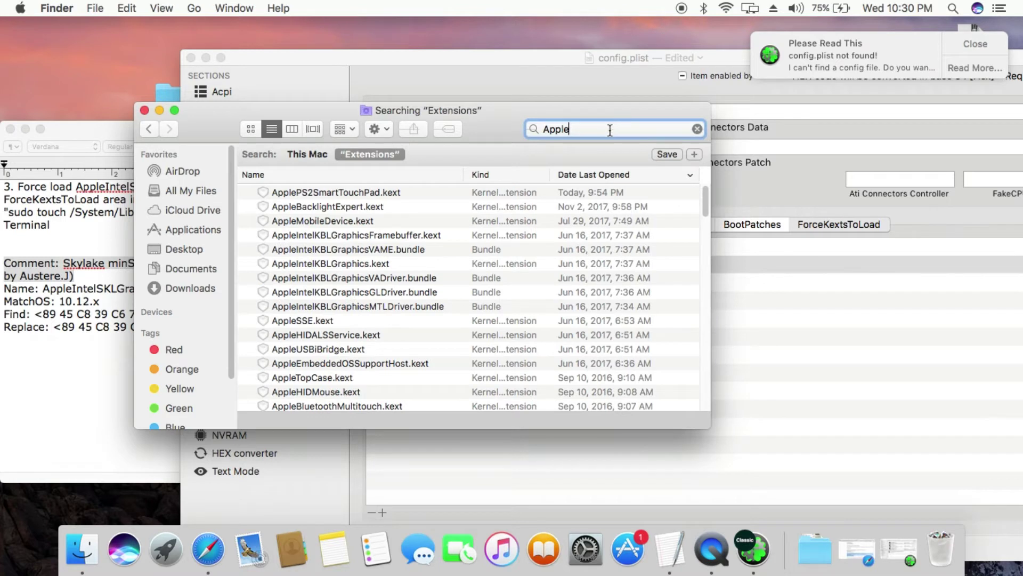
pyautogui.write('Intel')
pyautogui.write('S')
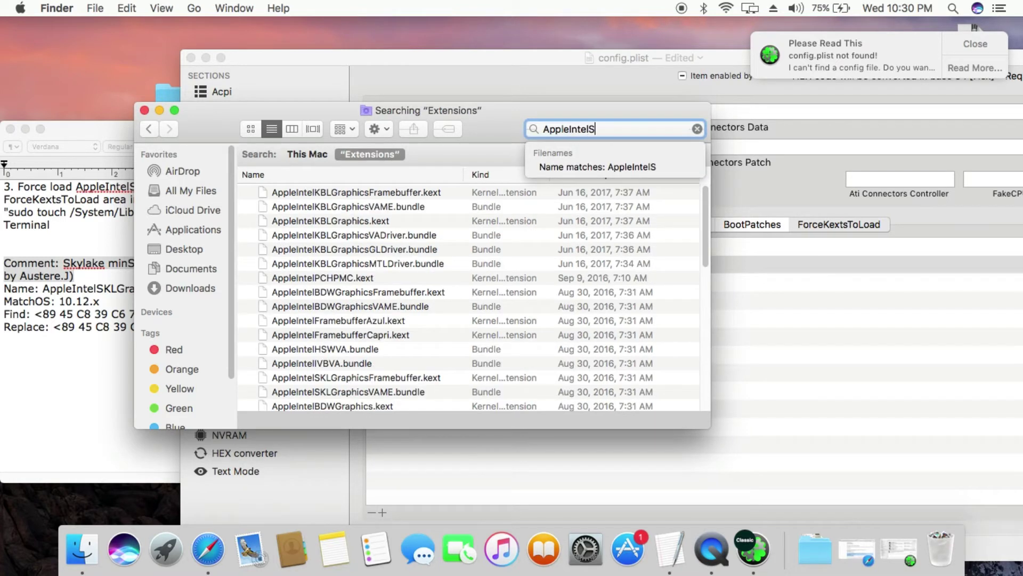
pyautogui.write('KL')
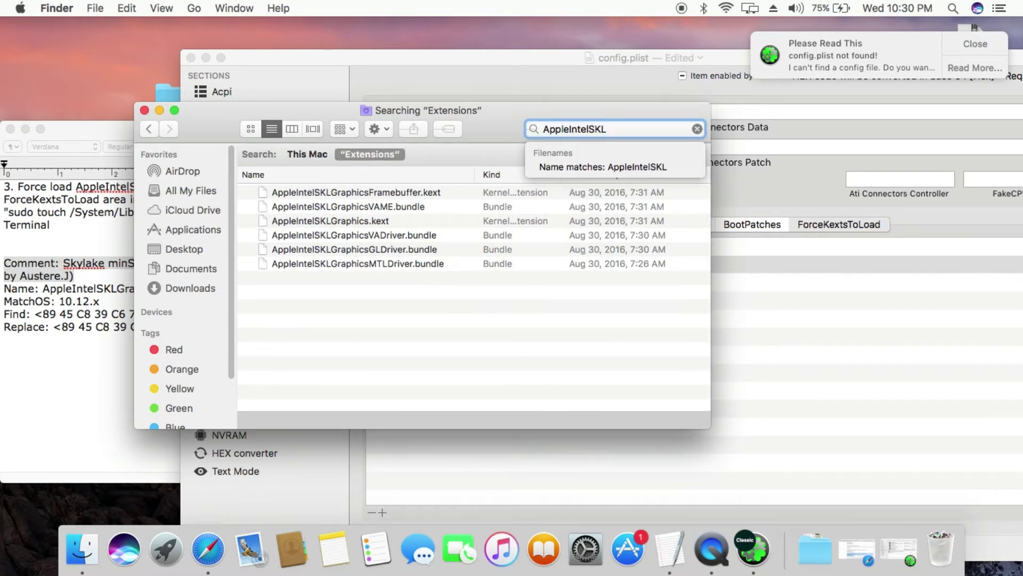
pyautogui.write('Gr')
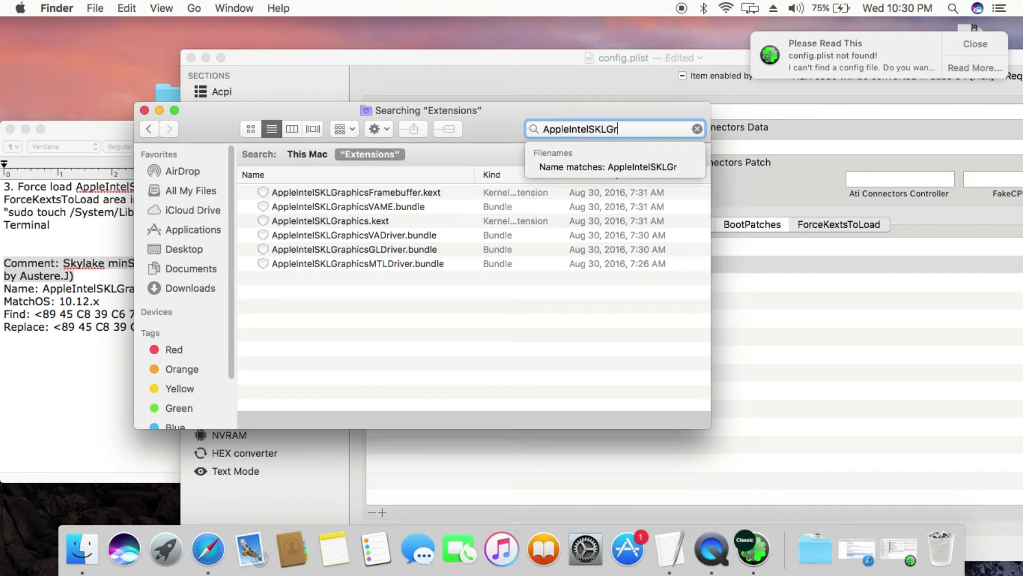
pyautogui.write('aphicsFra')
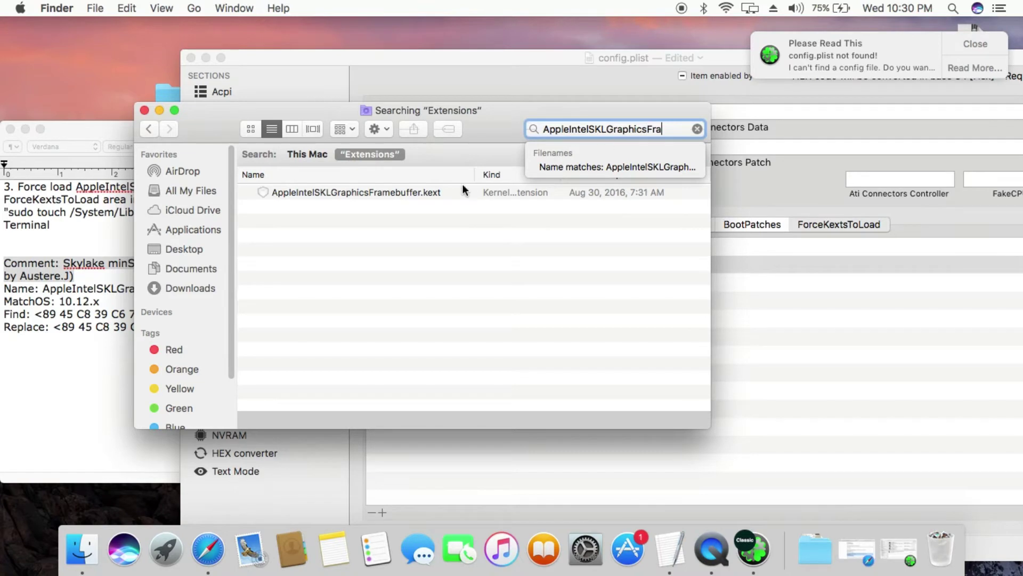
pyautogui.doubleClick(416, 190)
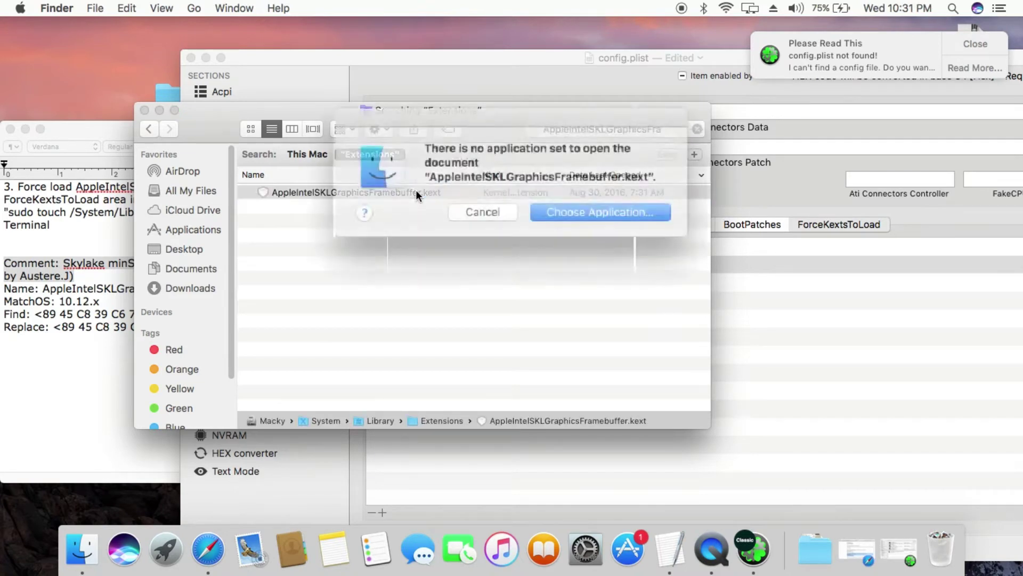
pyautogui.click(463, 209)
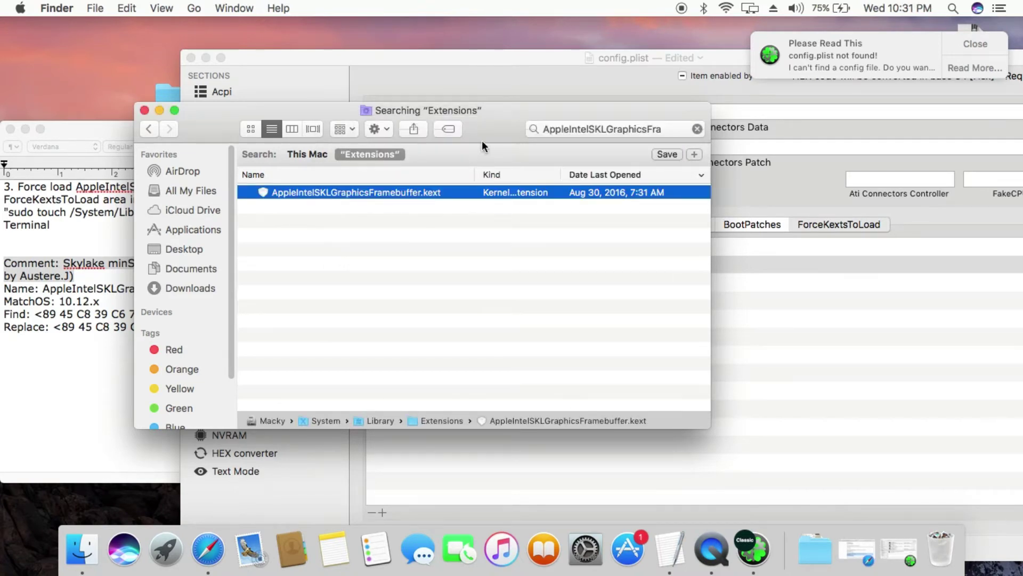
# Copy AppleIntelSKLGraphicsFramebuffer.kext and move the search window to reveal config.plist
pyautogui.moveTo(451, 113); pyautogui.dragTo(492, 122)
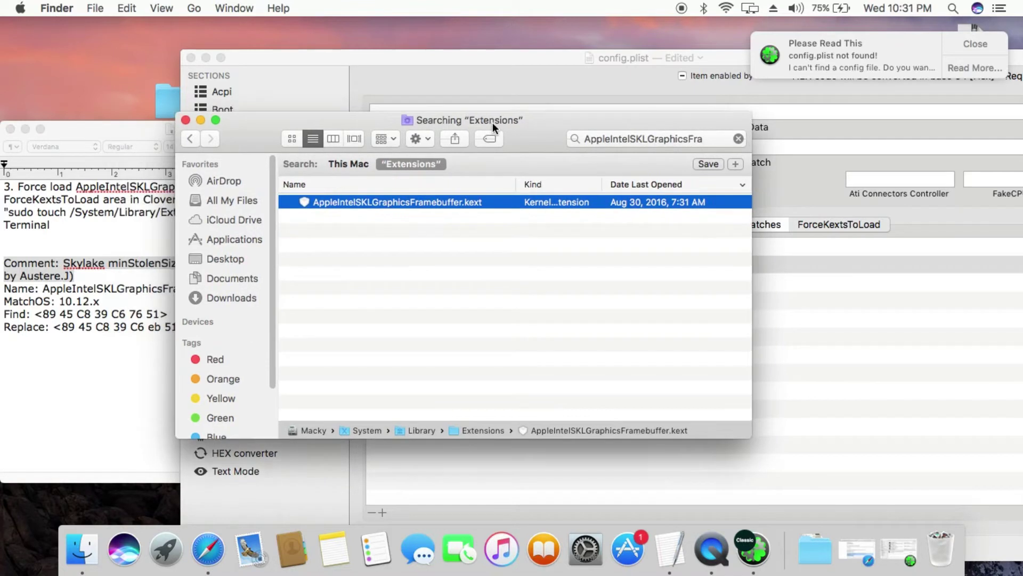
pyautogui.rightClick(446, 206)
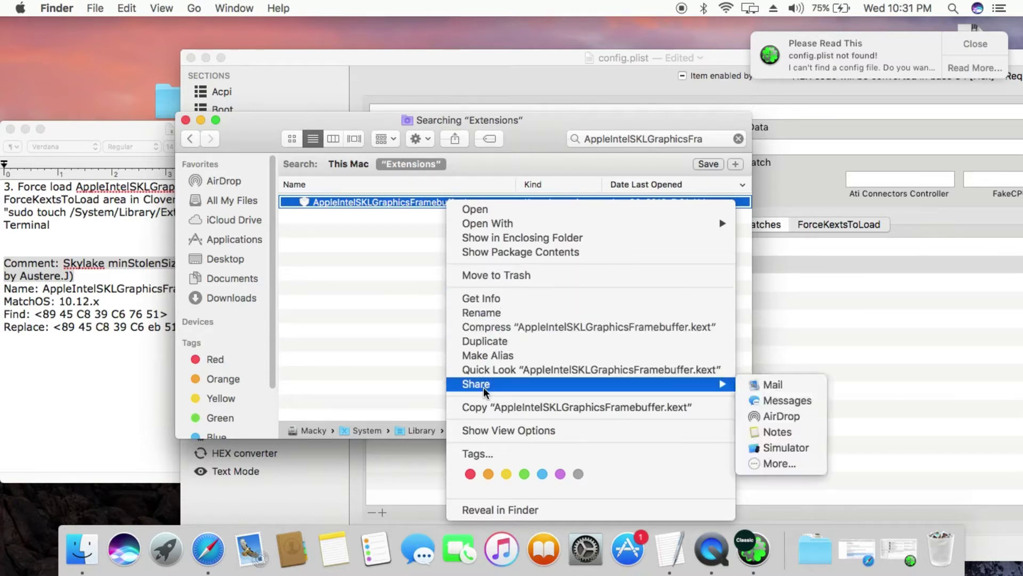
pyautogui.click(486, 408)
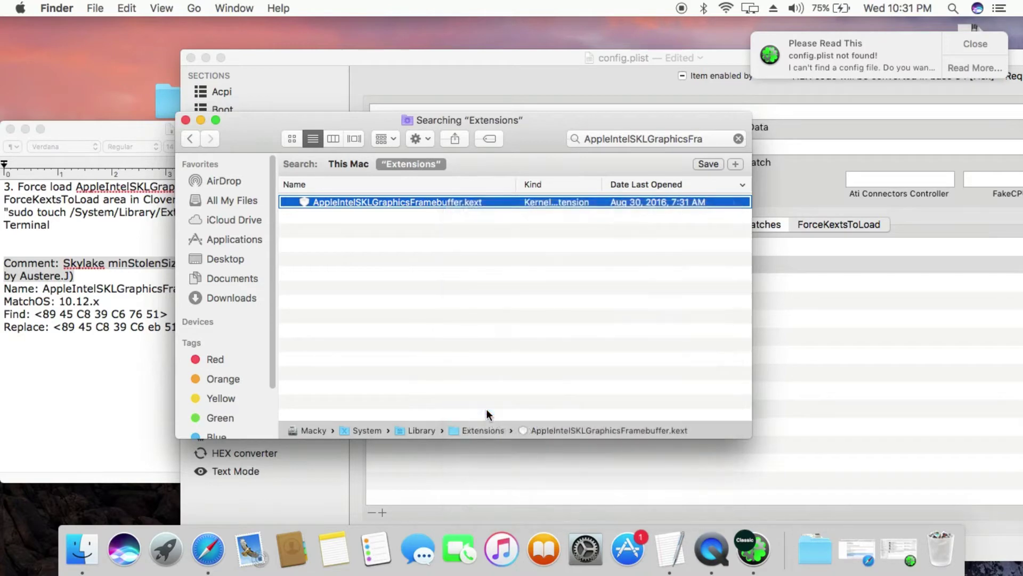
pyautogui.moveTo(493, 126); pyautogui.dragTo(351, 134)
# Add a second ForceKextsToLoad row: \System\Library\Extensions\ followed by the pasted AppleIntelSKLGraphicsFramebuffer.kext name
pyautogui.click(643, 224)
pyautogui.click(601, 264)
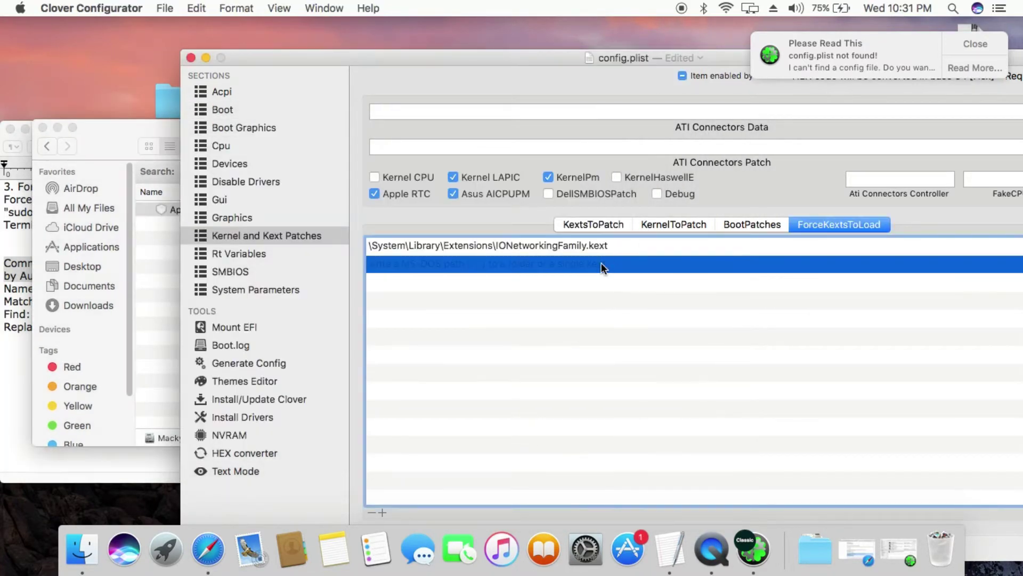
pyautogui.click(590, 265)
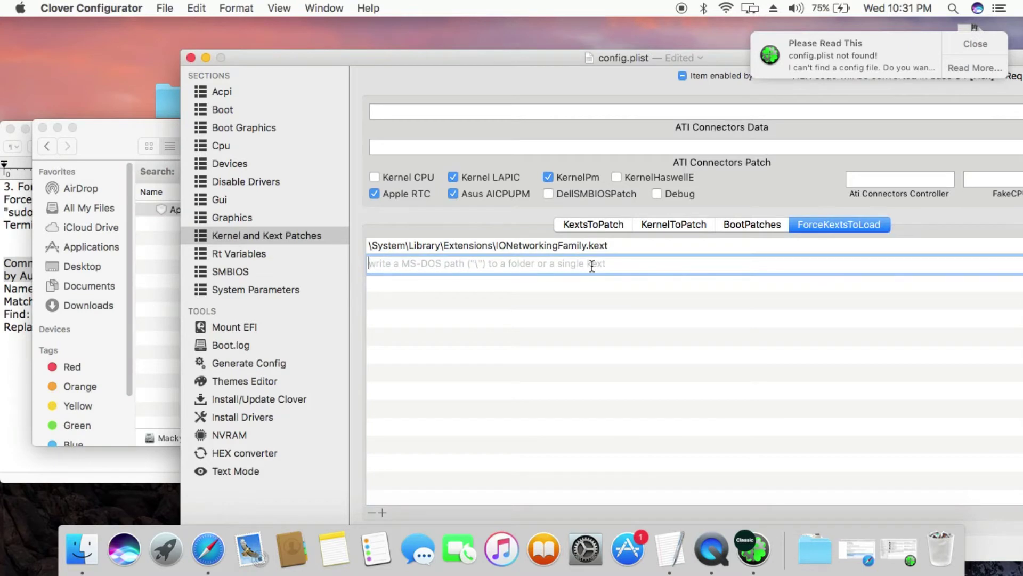
pyautogui.write('\\Syst')
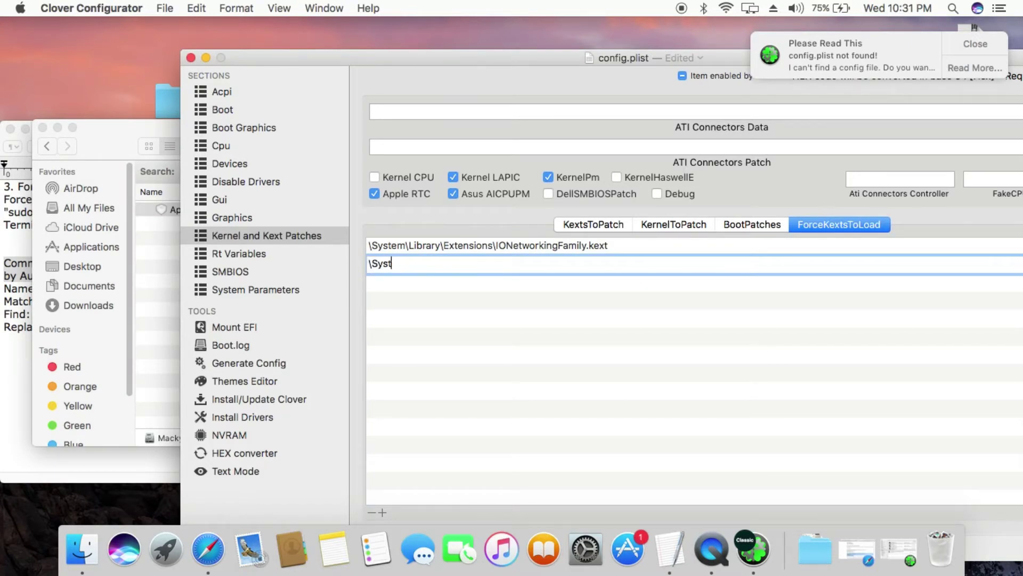
pyautogui.write('em\\Library\\Extensions\\')
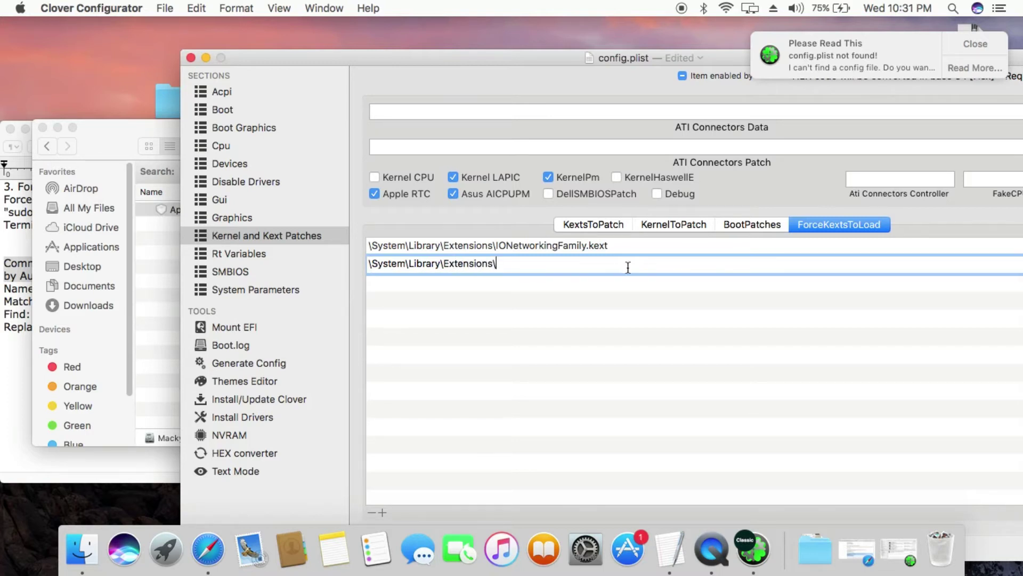
pyautogui.rightClick(609, 264)
pyautogui.click(642, 300)
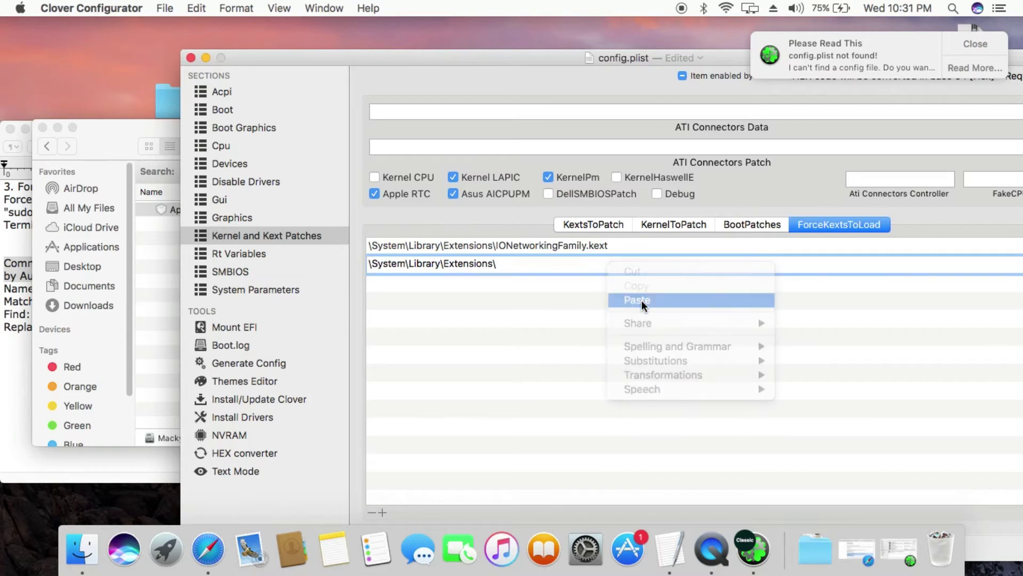
pyautogui.press('Return')
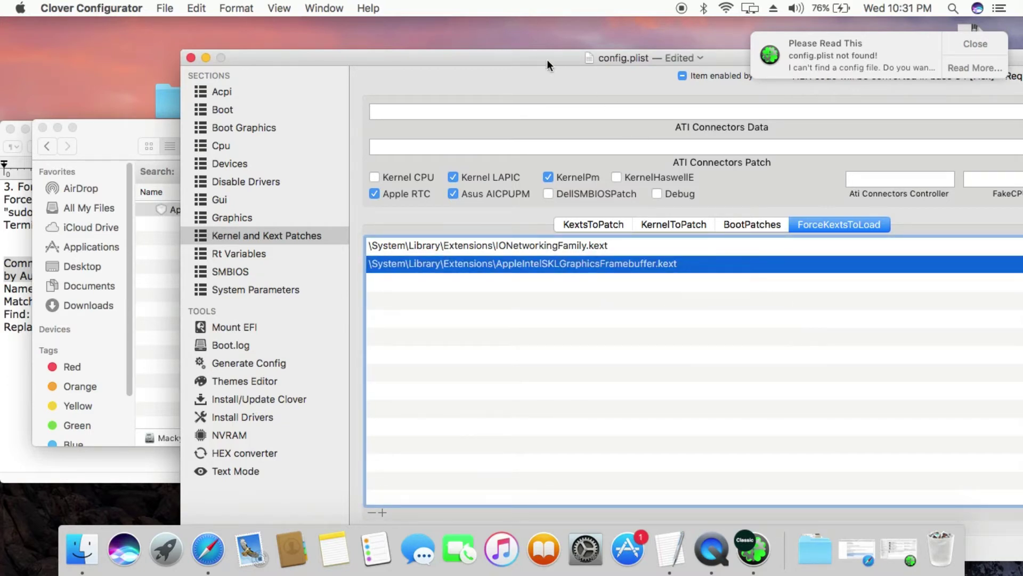
pyautogui.moveTo(547, 59); pyautogui.dragTo(413, 33)
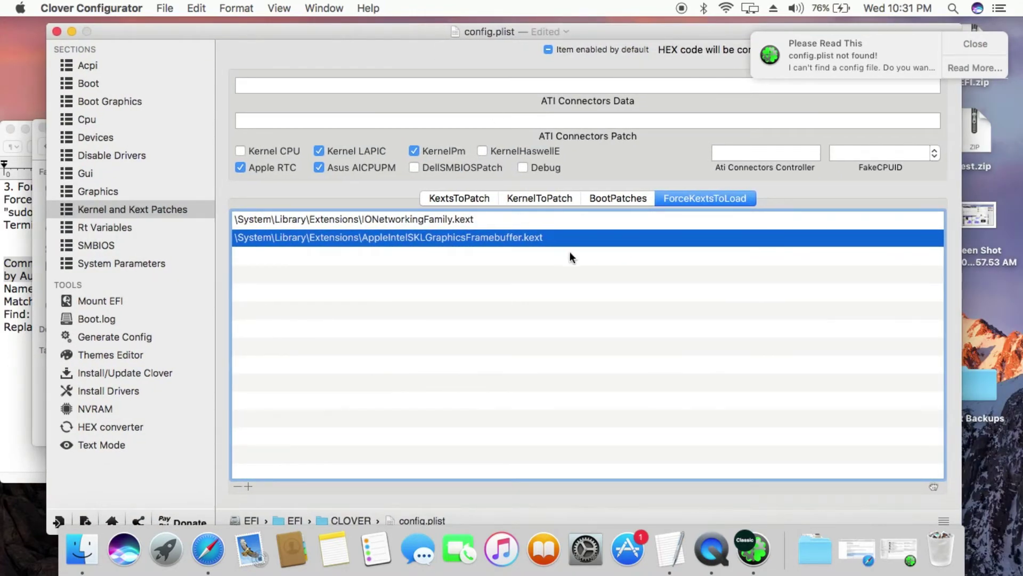
# Save config.plist with File > Save, then unmount the EFI partition from Mount EFI
pyautogui.click(445, 198)
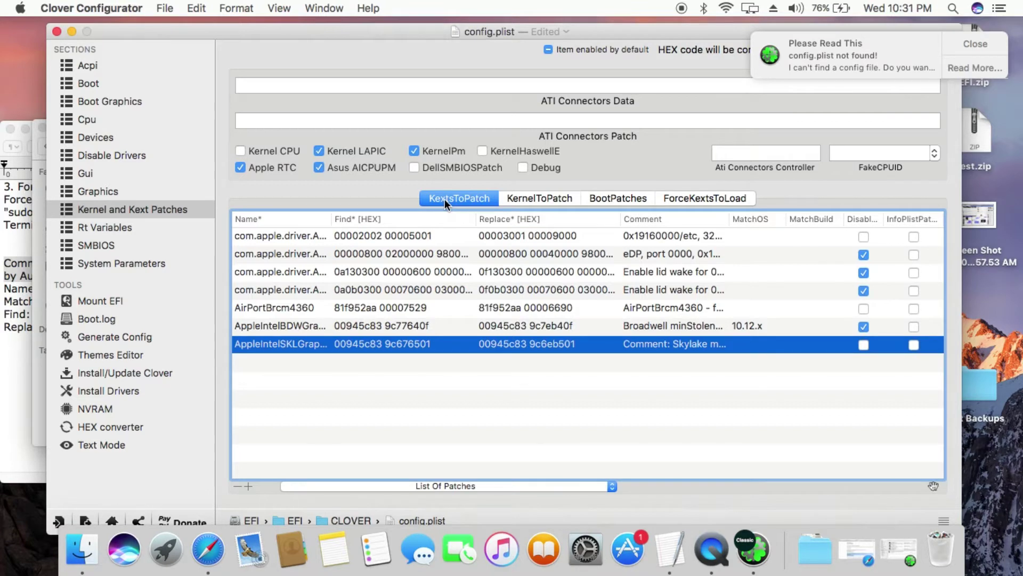
pyautogui.click(161, 9)
pyautogui.click(179, 92)
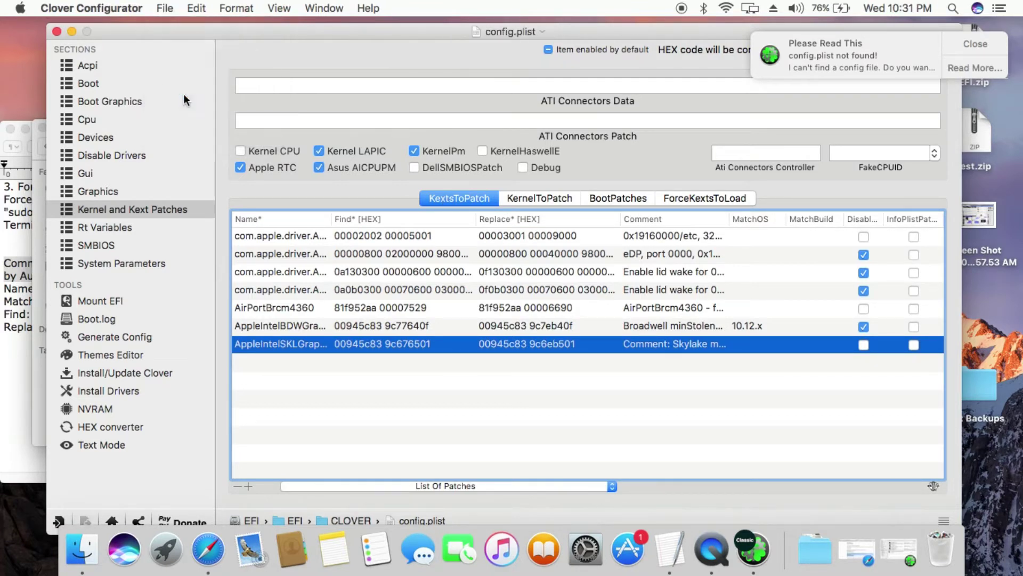
pyautogui.click(101, 305)
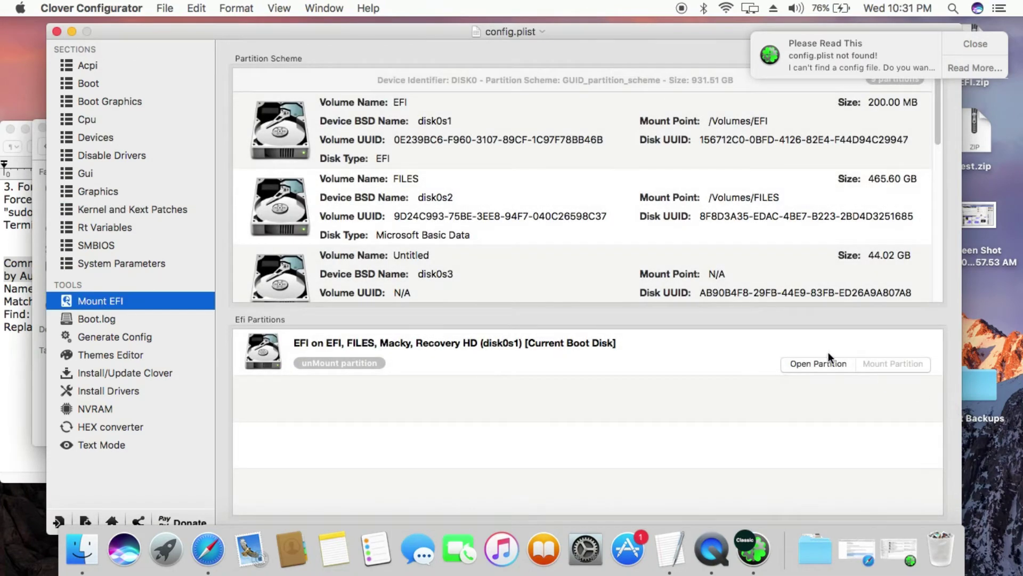
pyautogui.click(359, 366)
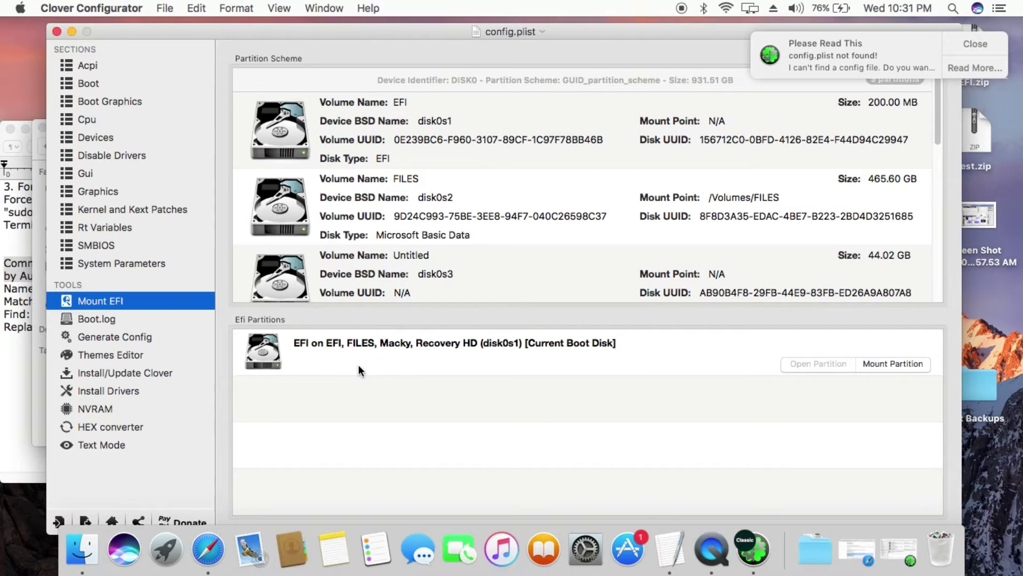
# Close config.plist, accepting the version-storage sheet, then close the Untitled TextEdit notes
pyautogui.click(57, 32)
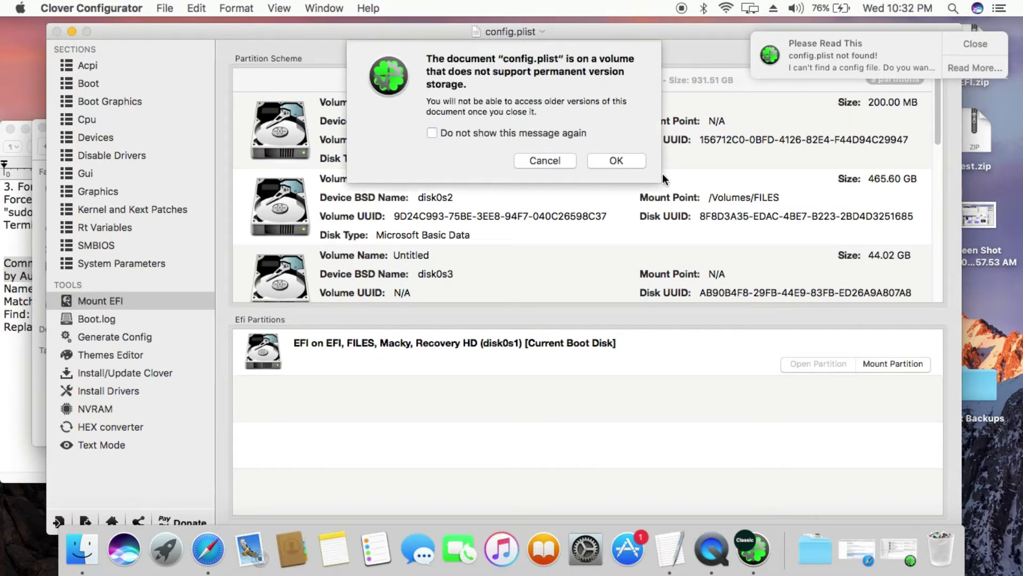
pyautogui.click(622, 159)
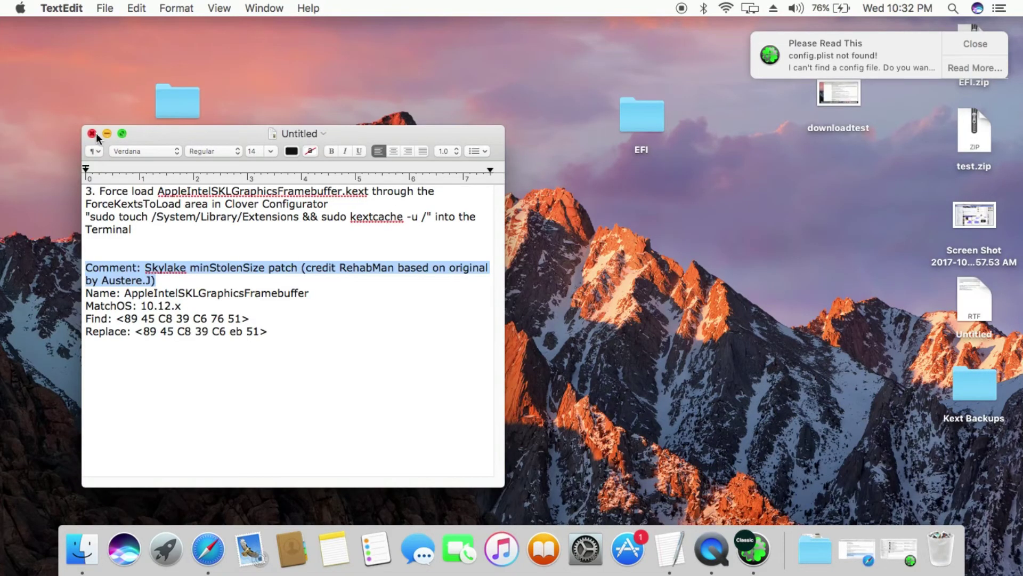
pyautogui.click(95, 133)
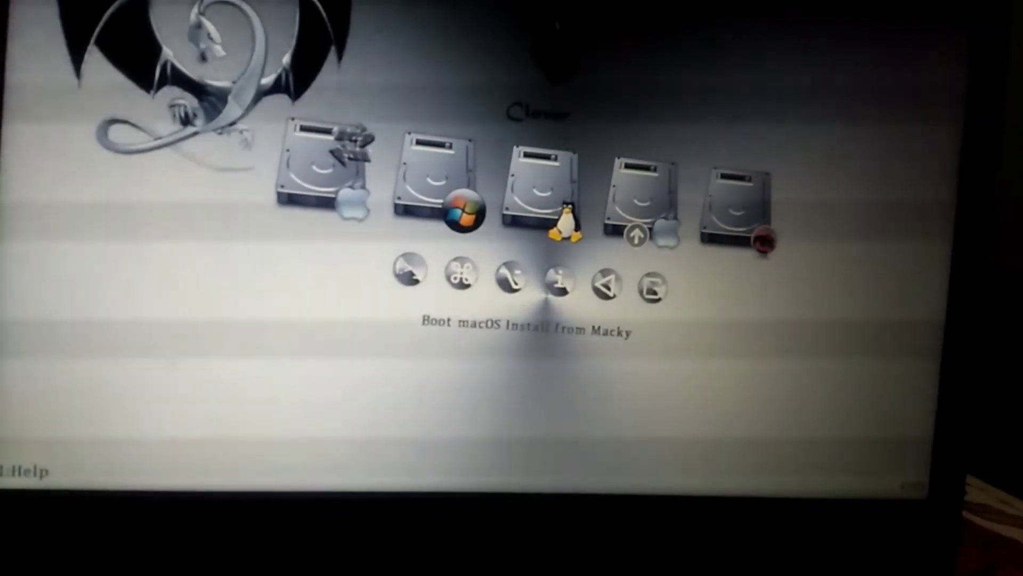
# Open Clover's boot Options menu and enter the Graphics Injector settings
pyautogui.press('Down')
pyautogui.press('Right')
pyautogui.press('Right')
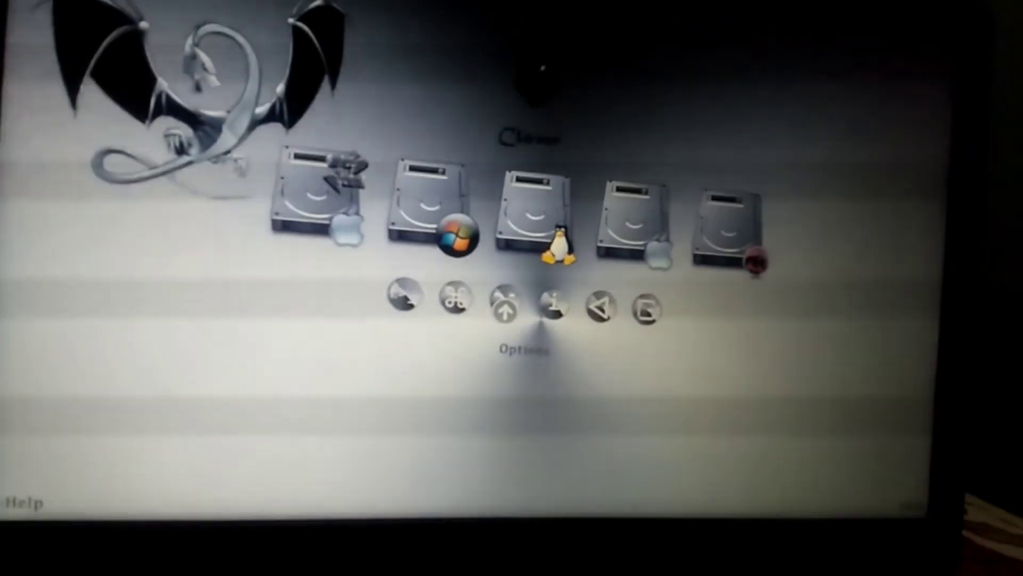
pyautogui.press('Return')
pyautogui.press('Down')
pyautogui.press('Down')
pyautogui.press('Down')
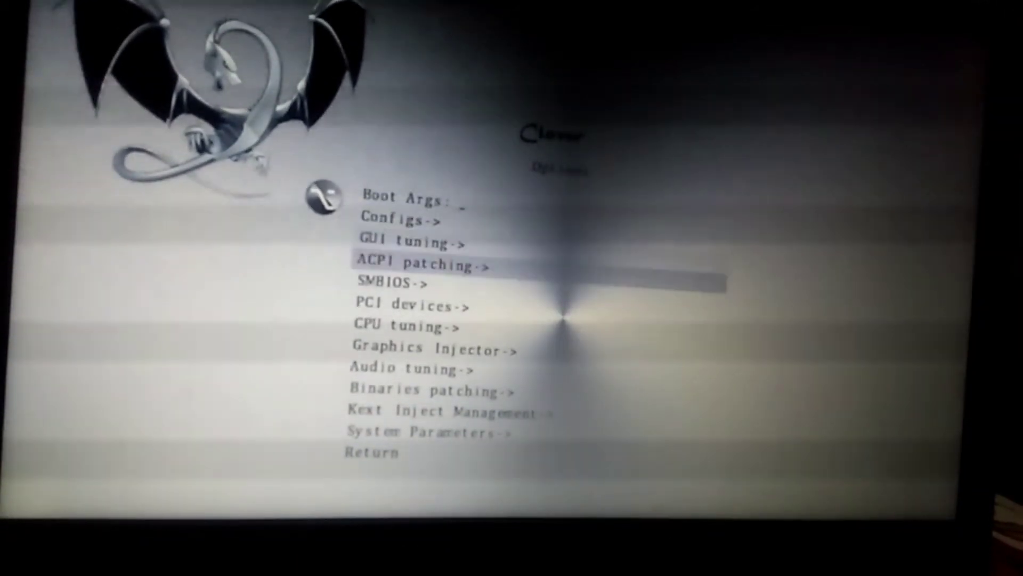
pyautogui.press('Down')
pyautogui.press('Down')
pyautogui.press('Down')
pyautogui.press('Down')
pyautogui.press('Return')
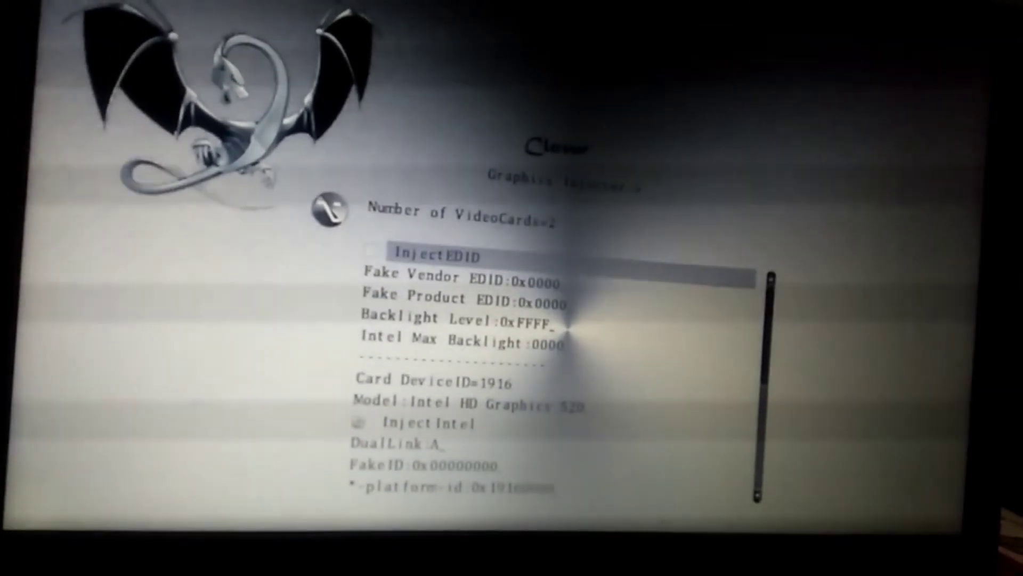
# Change the Graphics Injector ig-platform-id value to 0x12345678
pyautogui.press('Down')
pyautogui.press('Down')
pyautogui.press('Down')
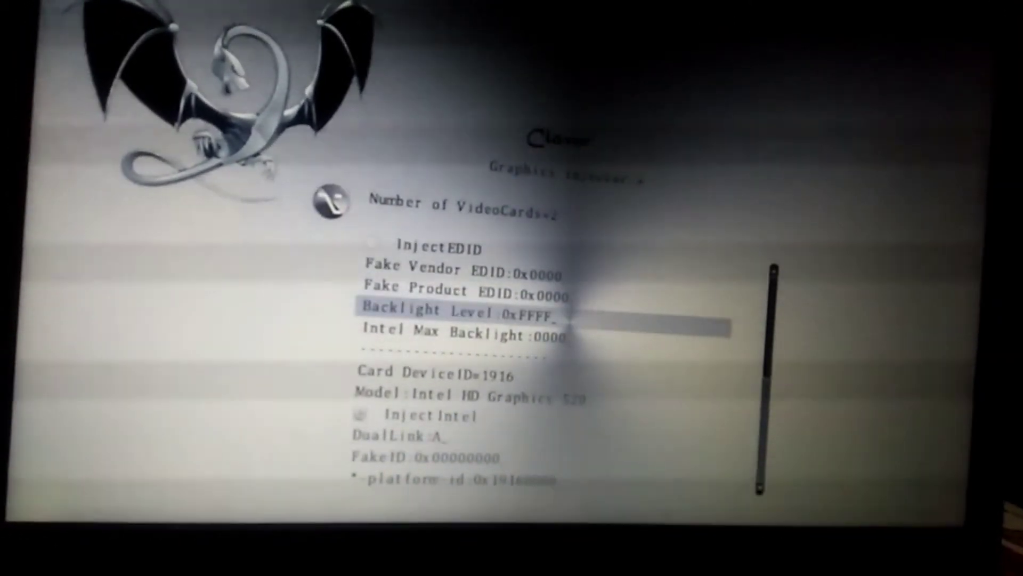
pyautogui.press('Down')
pyautogui.press('Down')
pyautogui.press('Down')
pyautogui.press('Down')
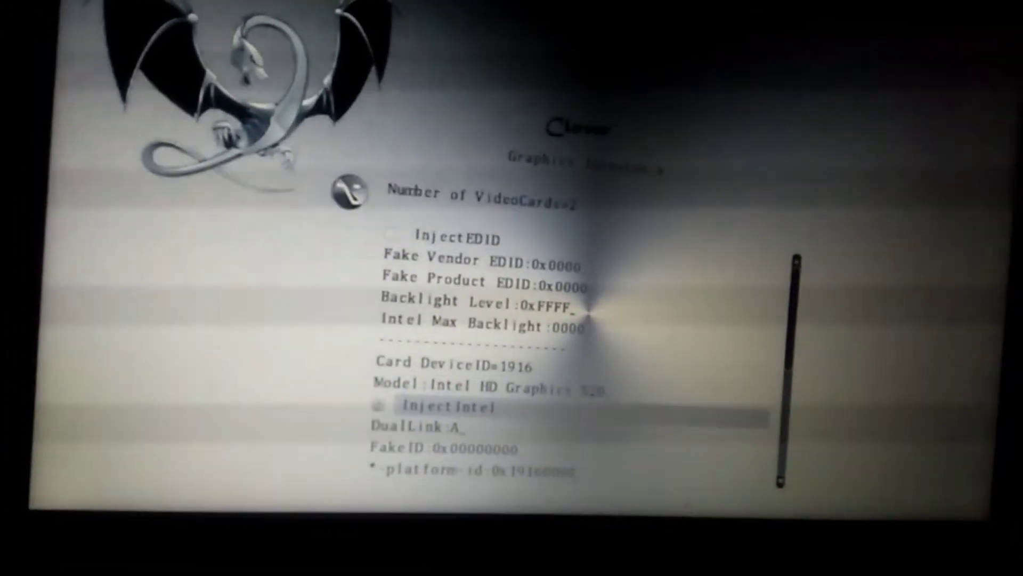
pyautogui.press('Down')
pyautogui.press('Down')
pyautogui.press('Down')
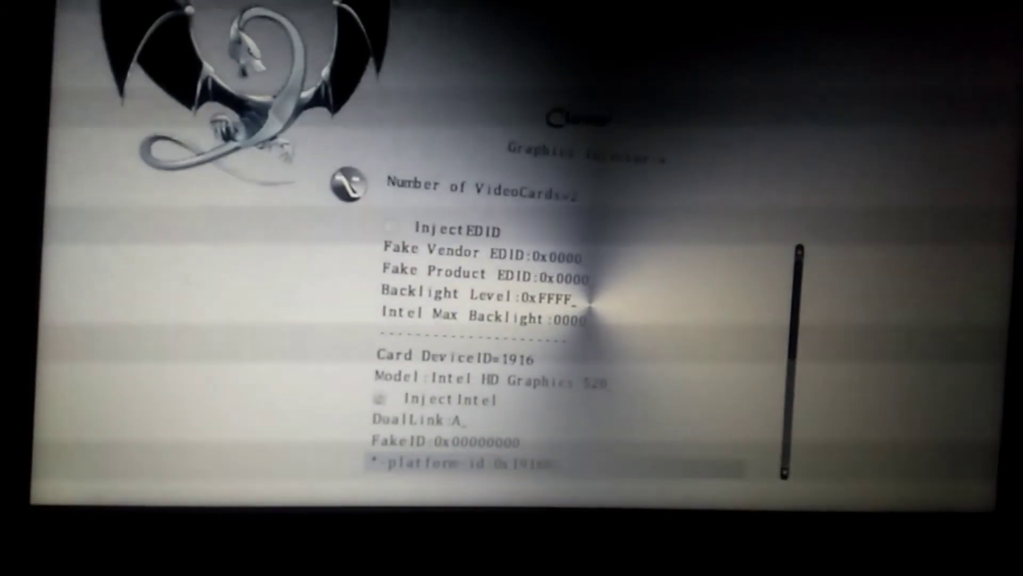
pyautogui.press('BackSpace')
pyautogui.press('BackSpace')
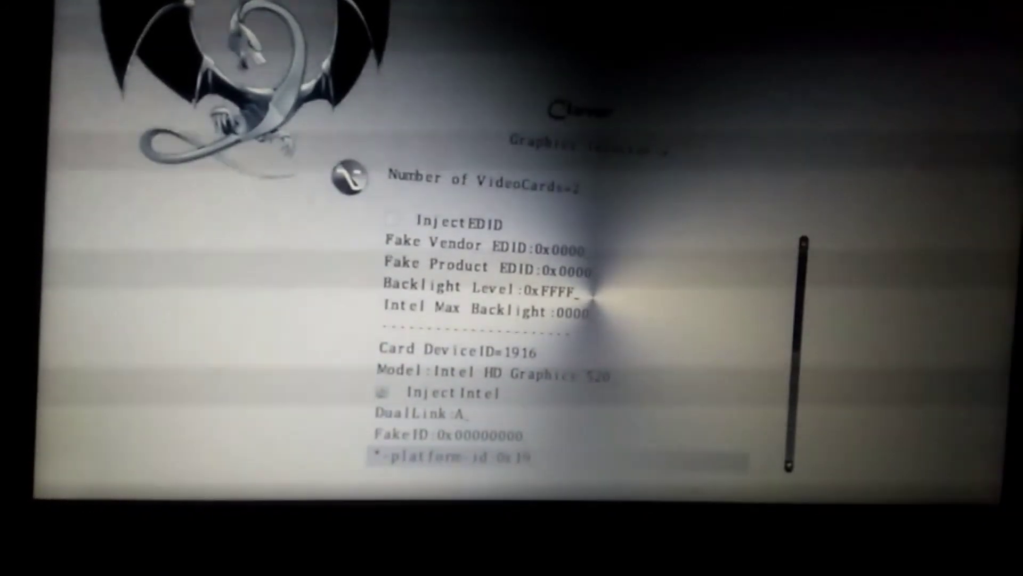
pyautogui.press('BackSpace')
pyautogui.write('23')
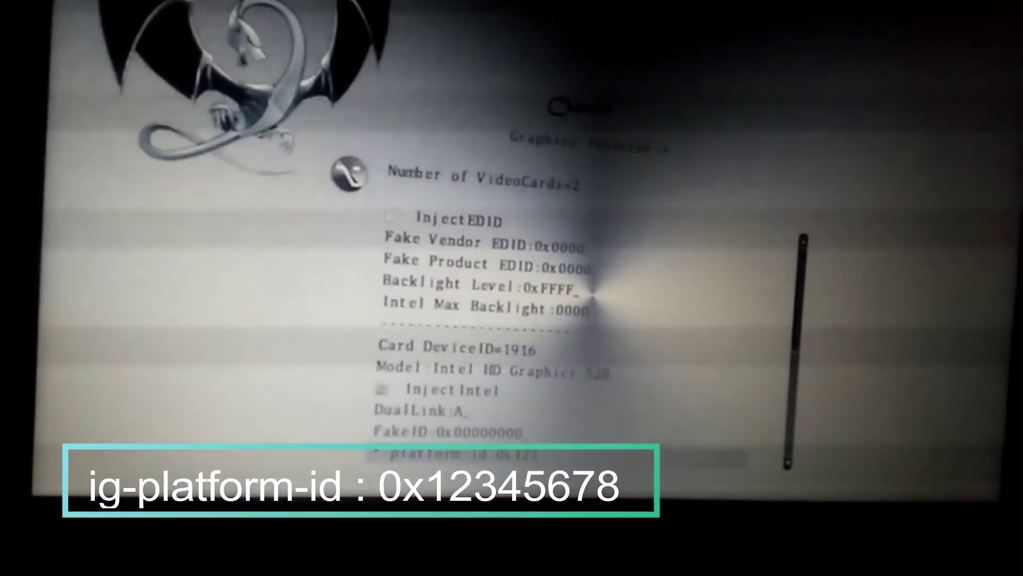
pyautogui.write('45678')
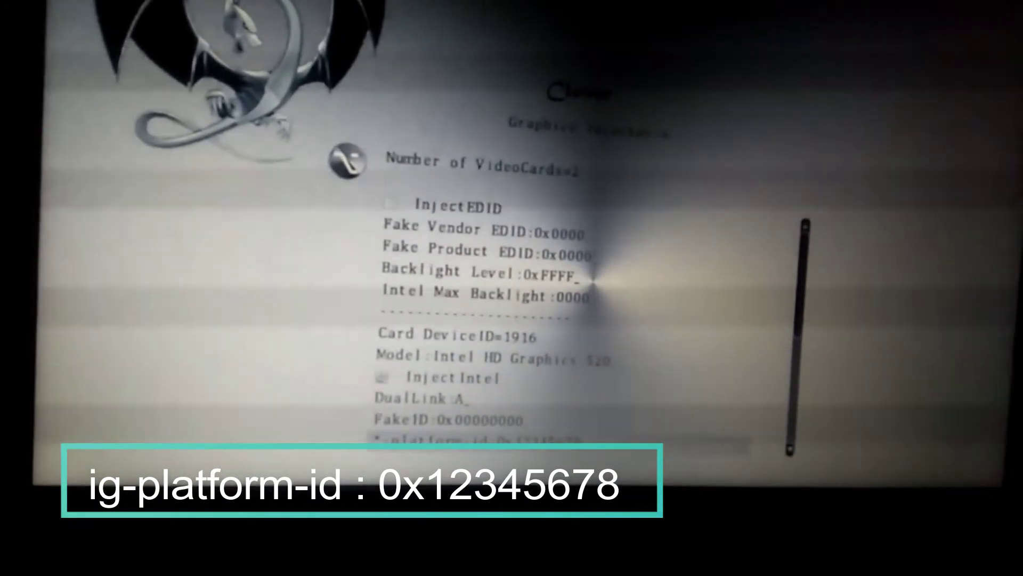
pyautogui.press('Down')
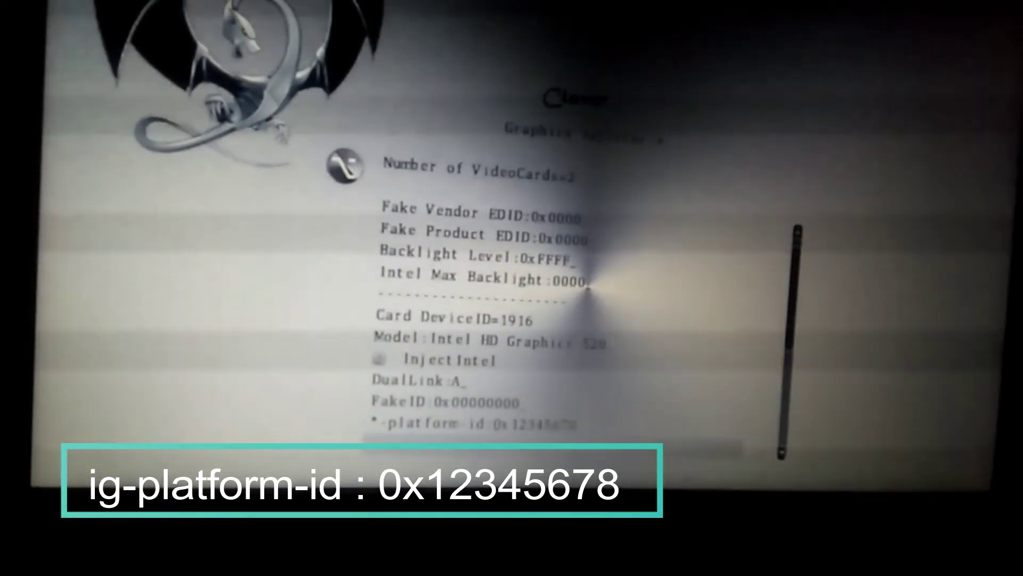
pyautogui.press('Down')
pyautogui.press('Down')
pyautogui.press('Down')
pyautogui.press('Down')
pyautogui.press('Down')
pyautogui.press('Down')
pyautogui.press('Down')
pyautogui.press('Down')
pyautogui.press('Down')
pyautogui.press('Down')
pyautogui.press('Down')
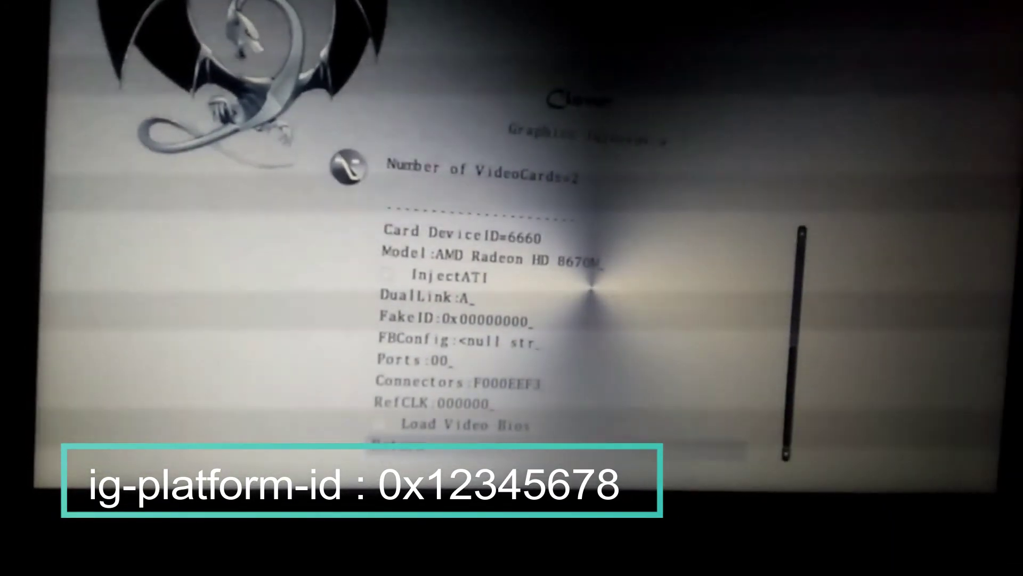
# Leave Graphics Injector and choose Return to get back to the main boot screen
pyautogui.press('Escape')
pyautogui.press('Down')
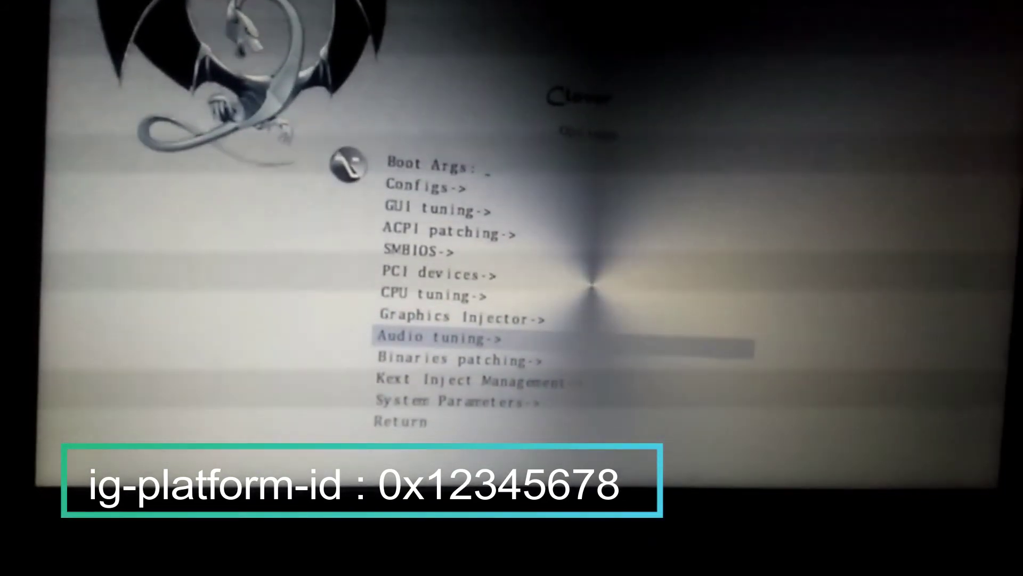
pyautogui.press('Down')
pyautogui.press('Down')
pyautogui.press('Down')
pyautogui.press('Down')
pyautogui.press('Return')
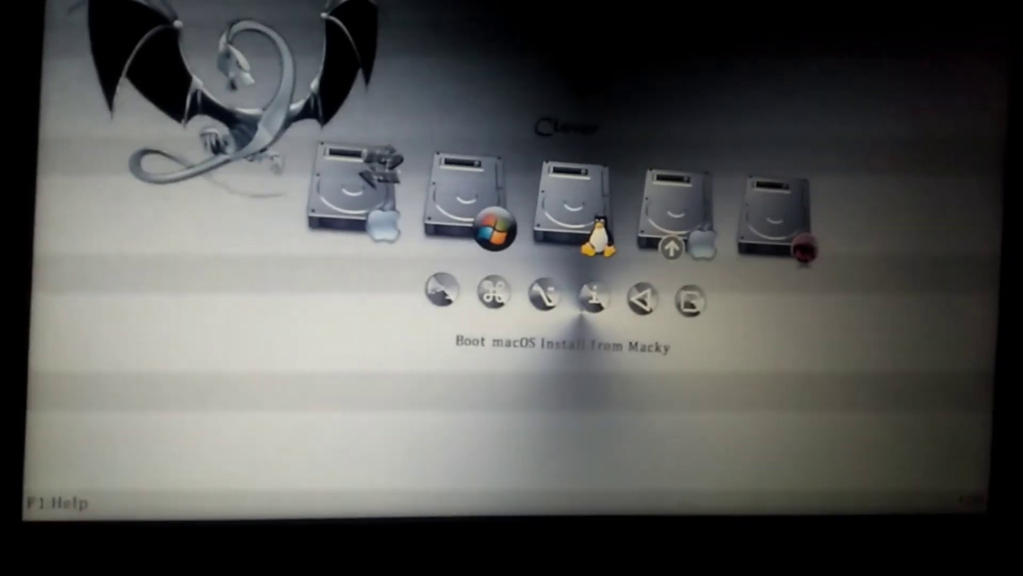
# Boot 'macOS Install from Macky' and sign in with the user account
pyautogui.press('Return')
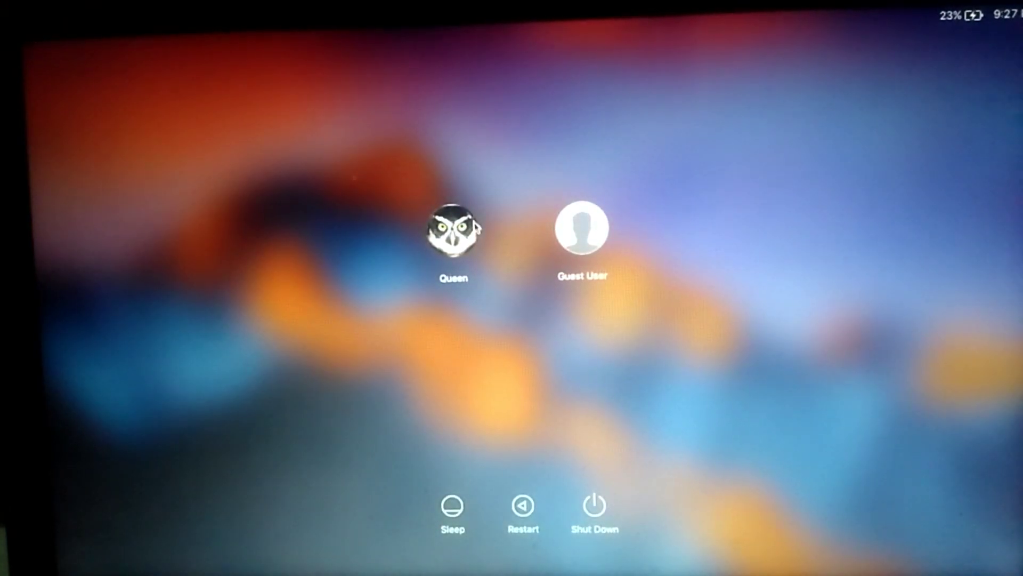
pyautogui.click(474, 229)
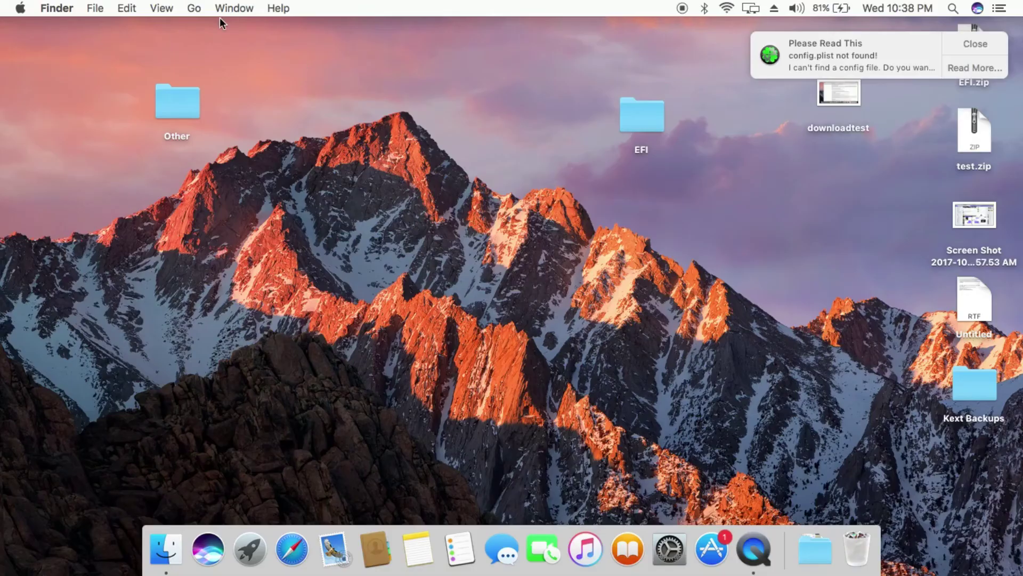
# Launch Terminal via a Launchpad search for 'terminal' and open the desktop Untitled notes in TextEdit
pyautogui.click(20, 8)
pyautogui.click(242, 42)
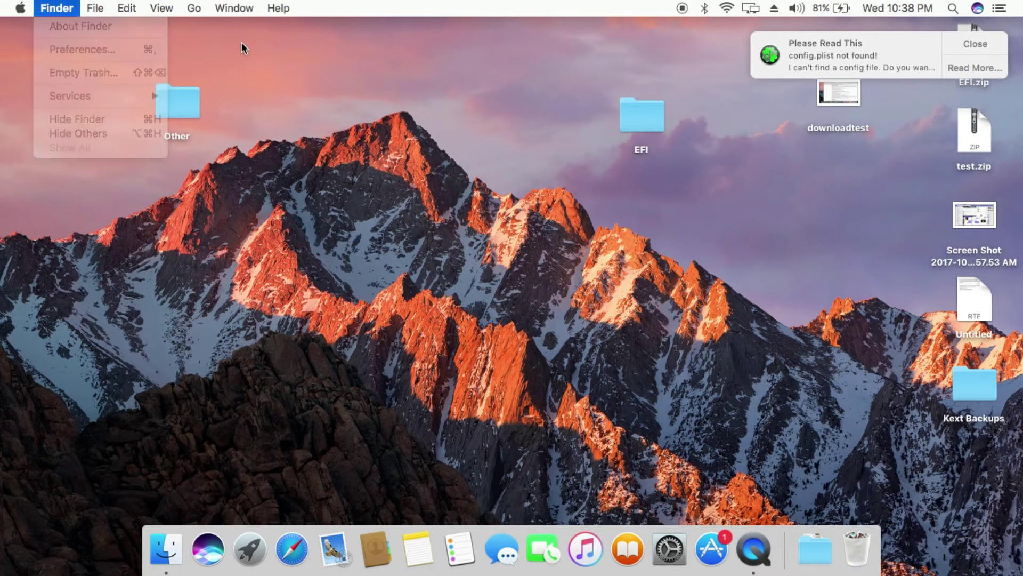
pyautogui.click(195, 8)
pyautogui.click(194, 8)
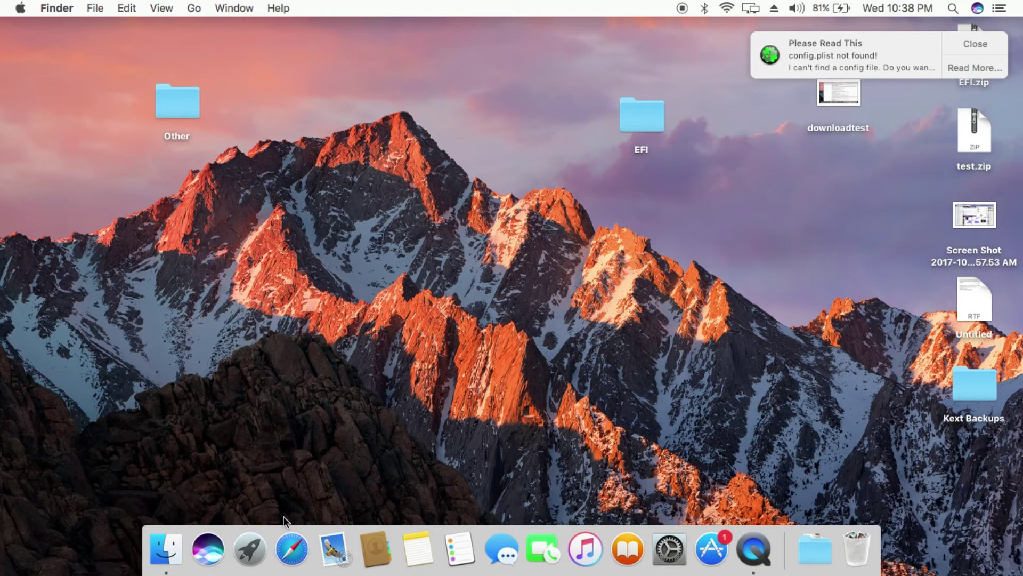
pyautogui.click(255, 536)
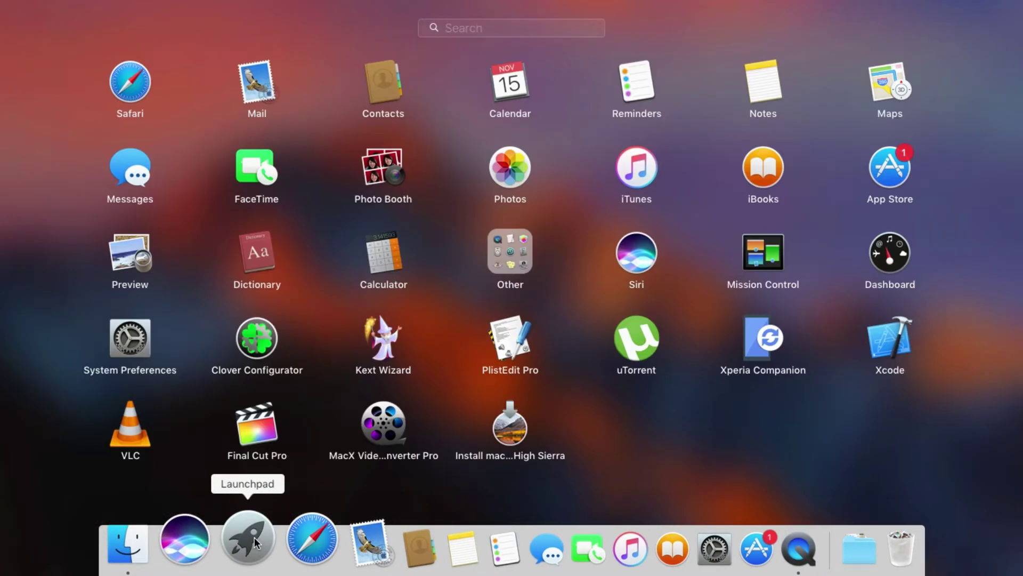
pyautogui.write('terminal')
pyautogui.press('Return')
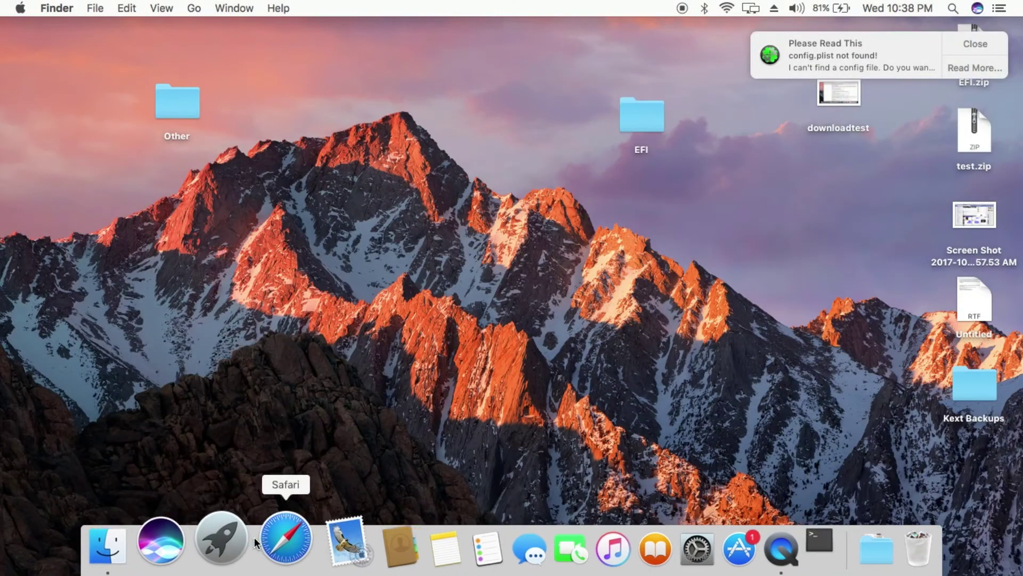
pyautogui.click(977, 312)
pyautogui.doubleClick(977, 312)
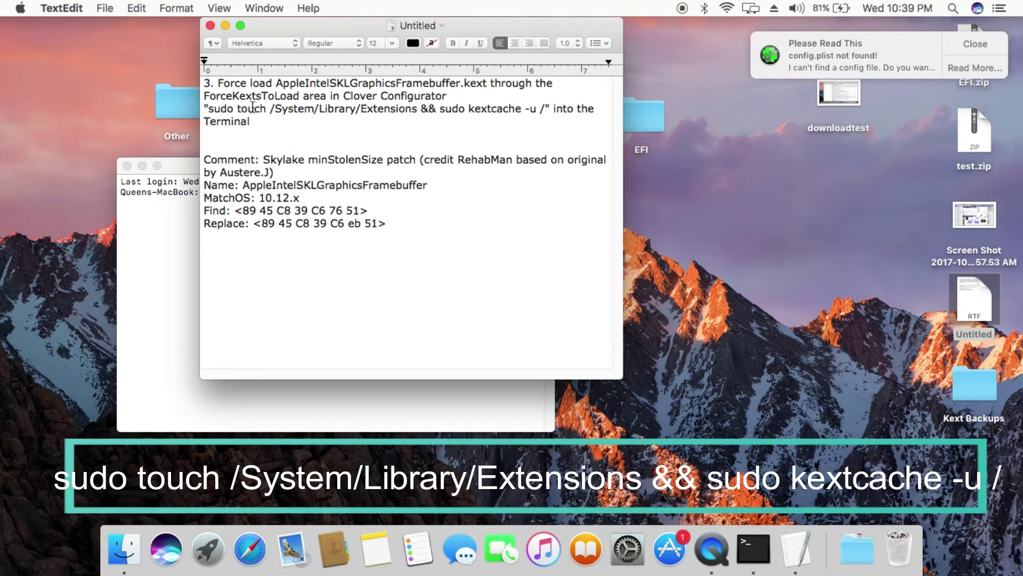
# Copy the sudo touch and kextcache command into Terminal, run it and enter the administrator password
pyautogui.moveTo(205, 109); pyautogui.dragTo(543, 106)
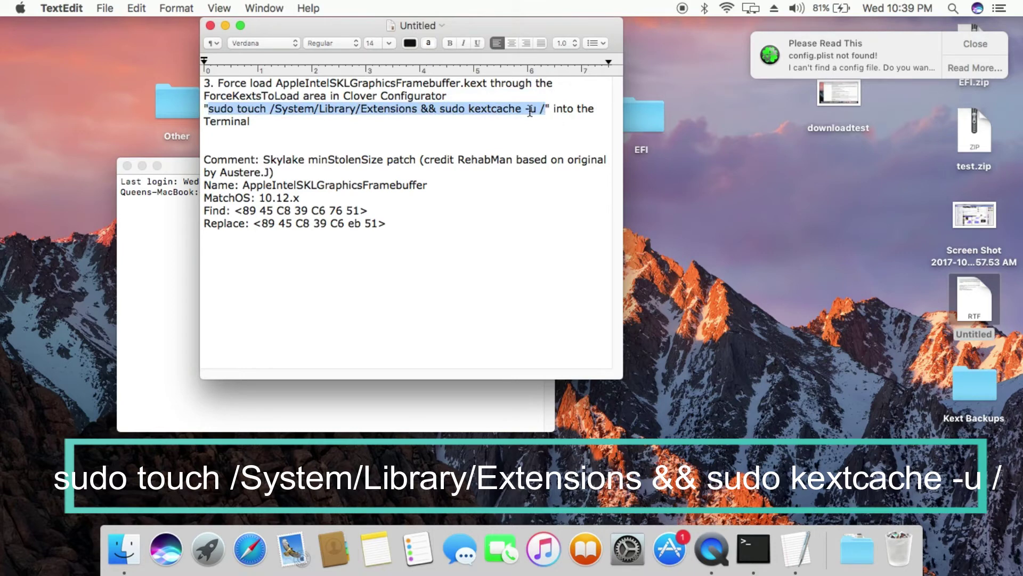
pyautogui.rightClick(502, 108)
pyautogui.click(605, 165)
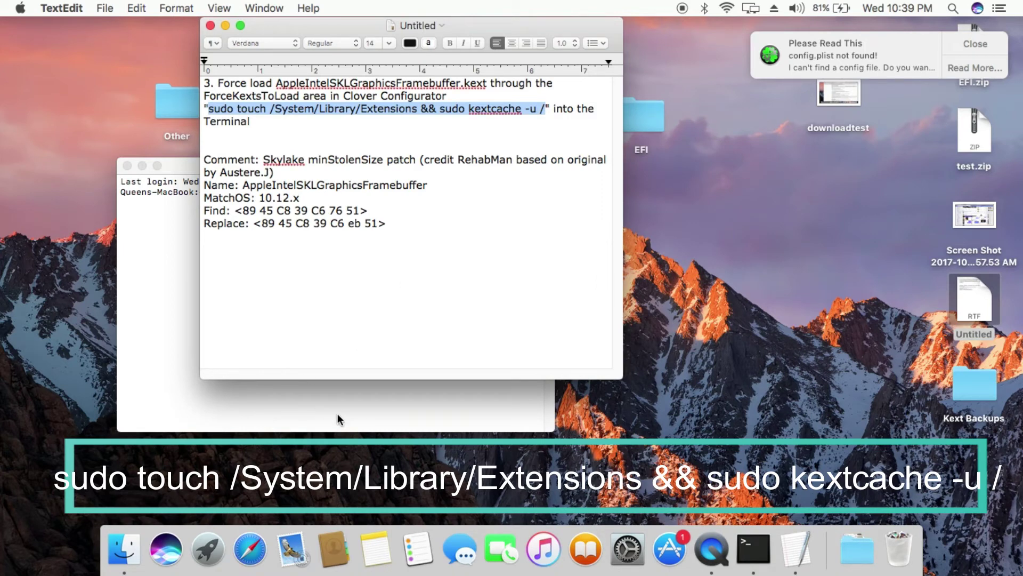
pyautogui.rightClick(362, 401)
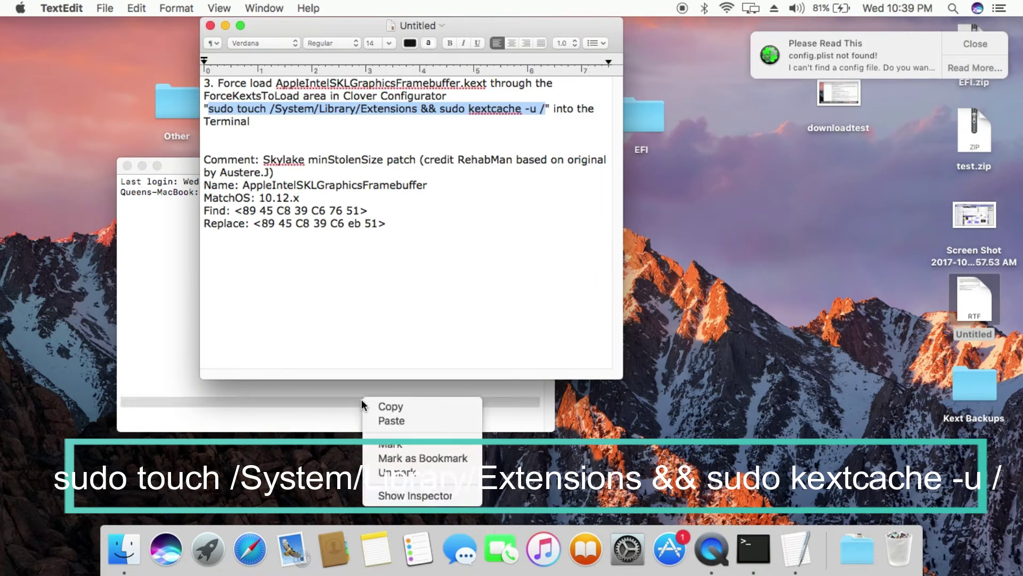
pyautogui.click(408, 421)
pyautogui.click(202, 382)
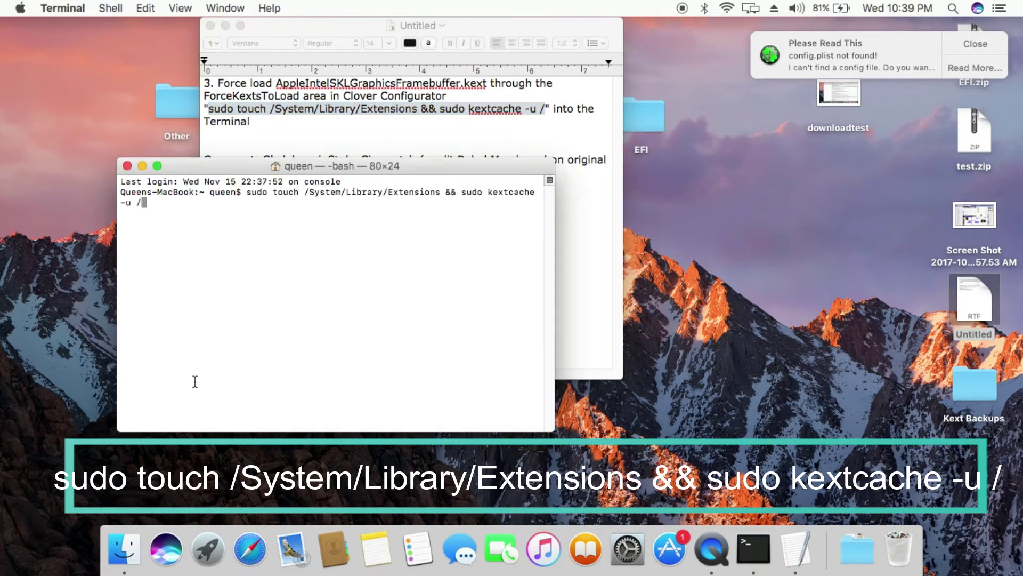
pyautogui.press('Return')
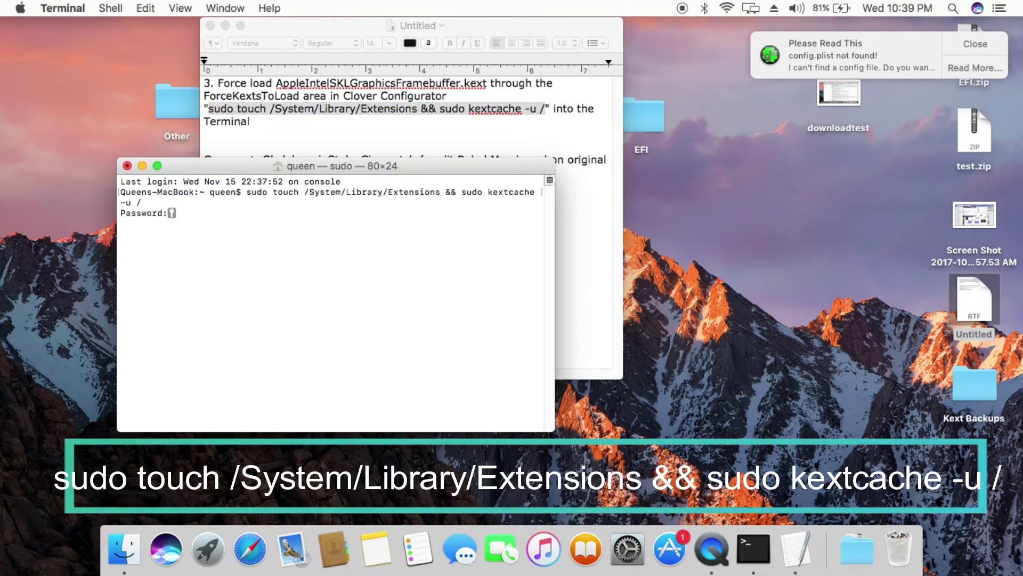
pyautogui.press('Return')
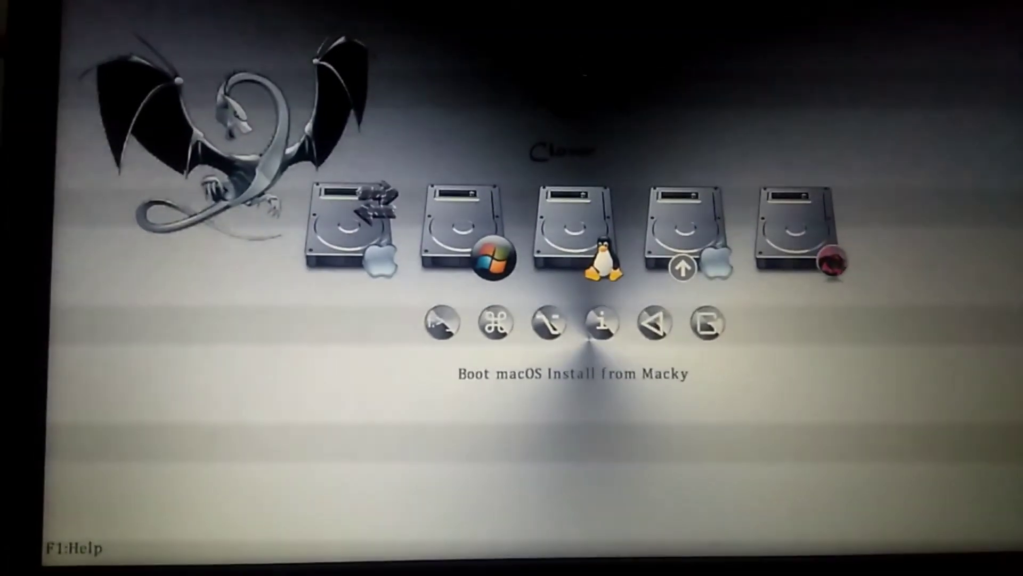
# Boot 'macOS from Macky' from Clover and open About This Mac
pyautogui.press('Left')
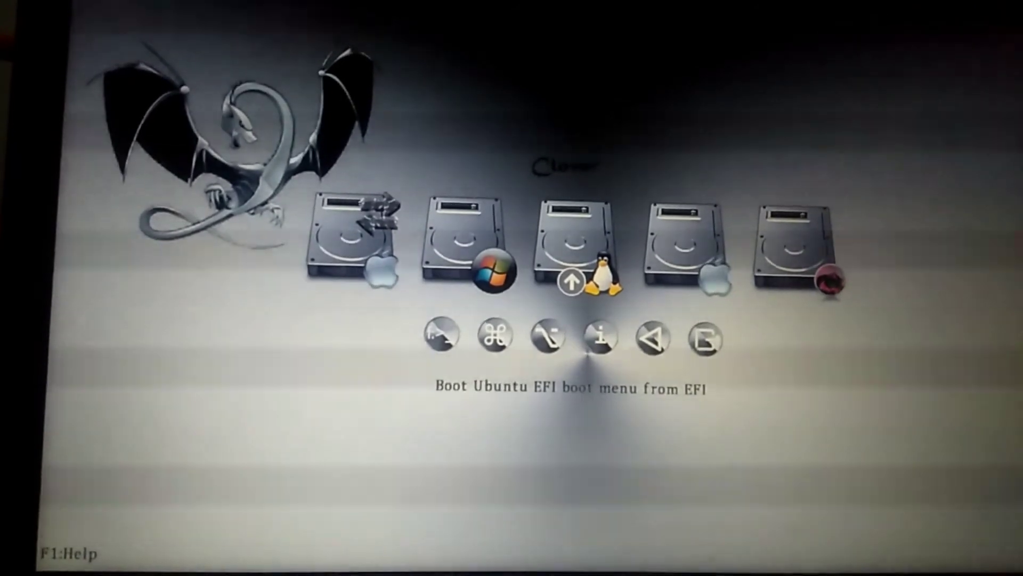
pyautogui.press('Right')
pyautogui.press('Right')
pyautogui.press('Return')
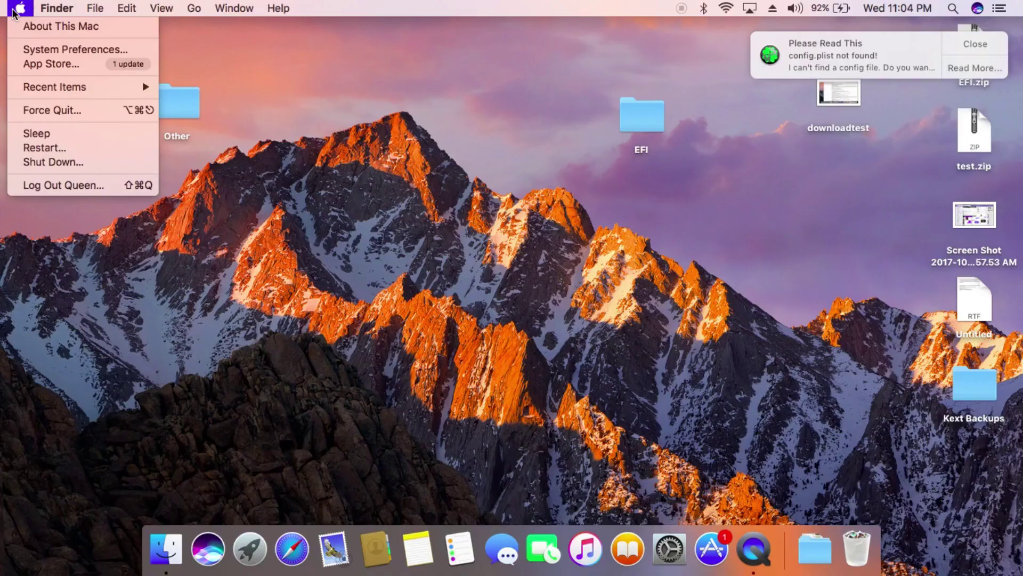
pyautogui.click(33, 29)
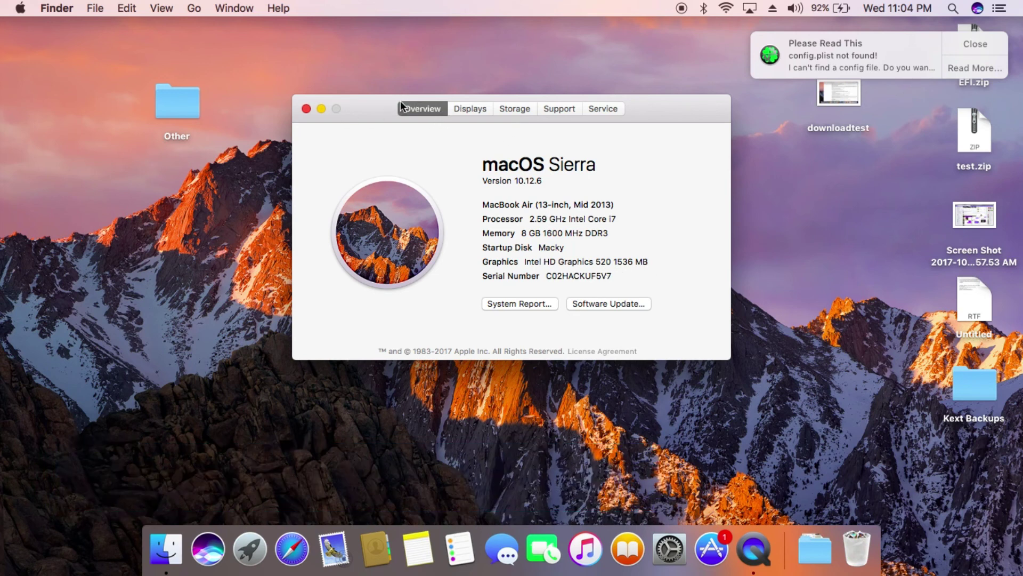
# Confirm the Displays tab shows Intel HD Graphics 520, then close About This Mac
pyautogui.click(484, 112)
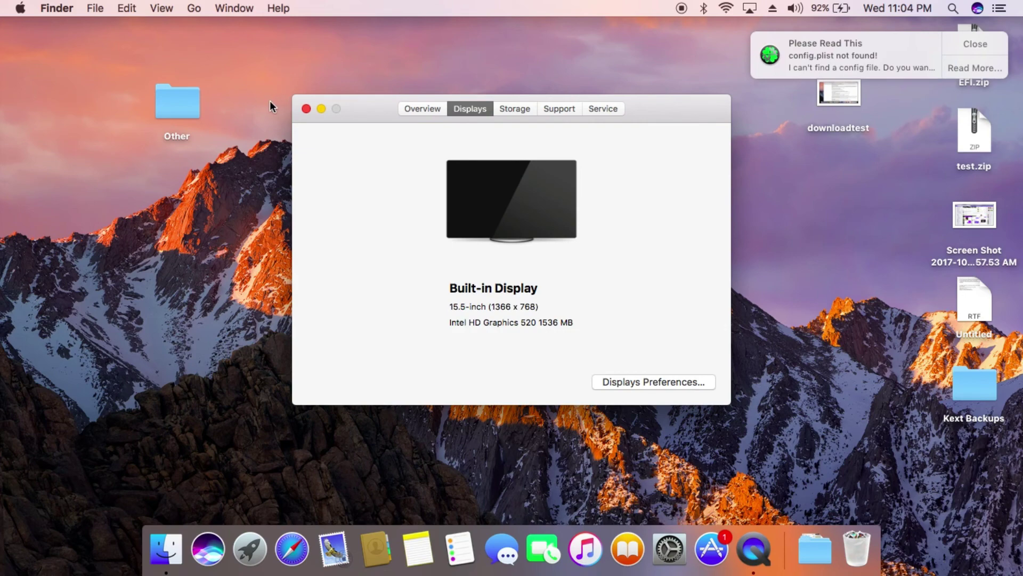
pyautogui.click(306, 110)
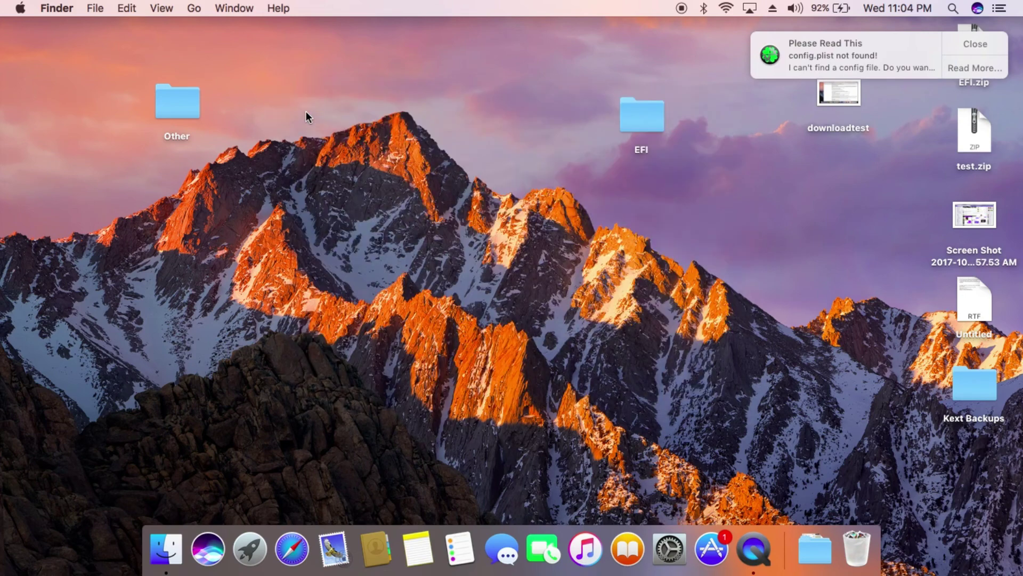
pyautogui.click(192, 8)
pyautogui.moveTo(56, 8)
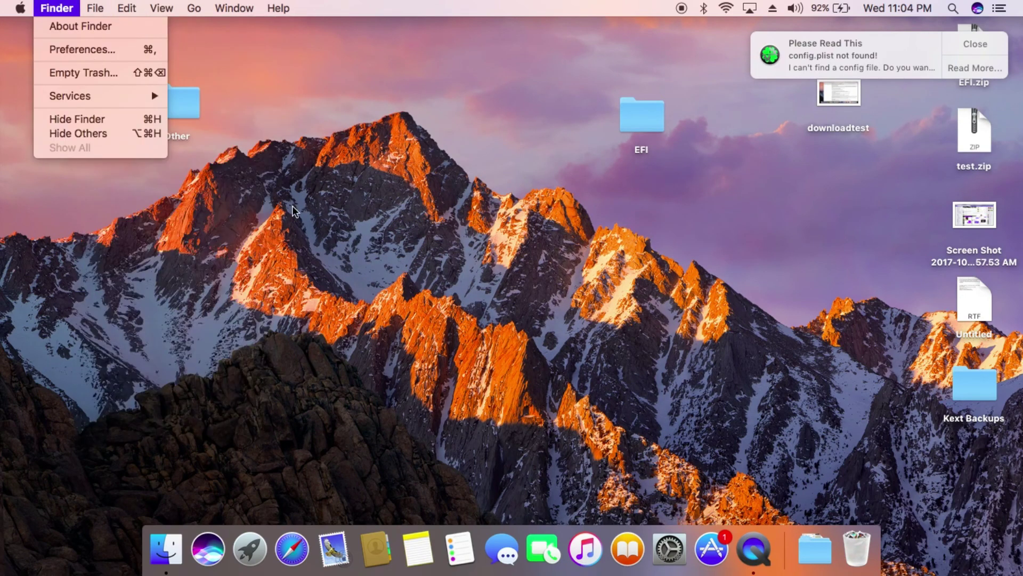
pyautogui.click(407, 322)
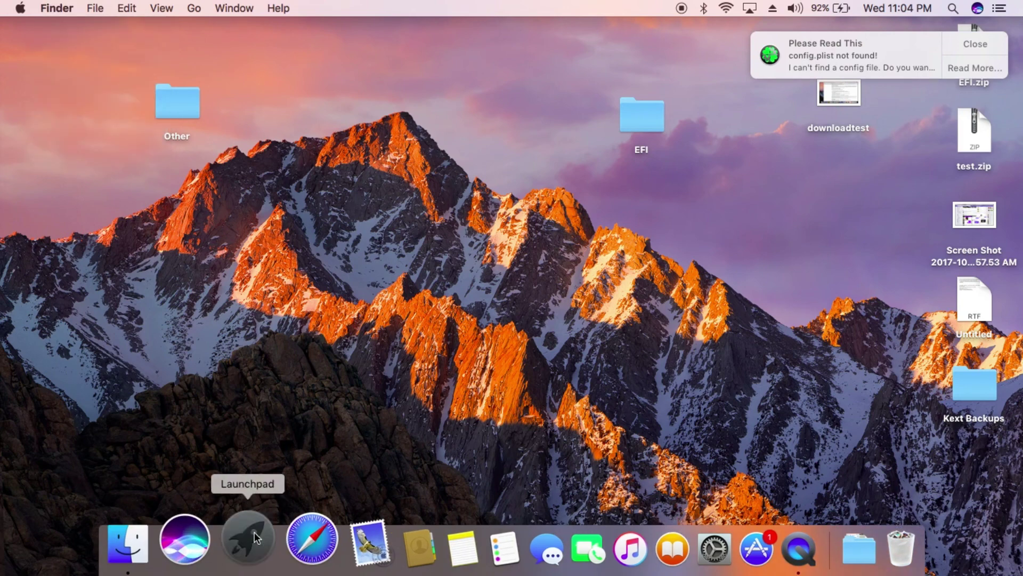
# Browse the Other folder in Launchpad, then return to the desktop
pyautogui.click(254, 531)
pyautogui.click(510, 259)
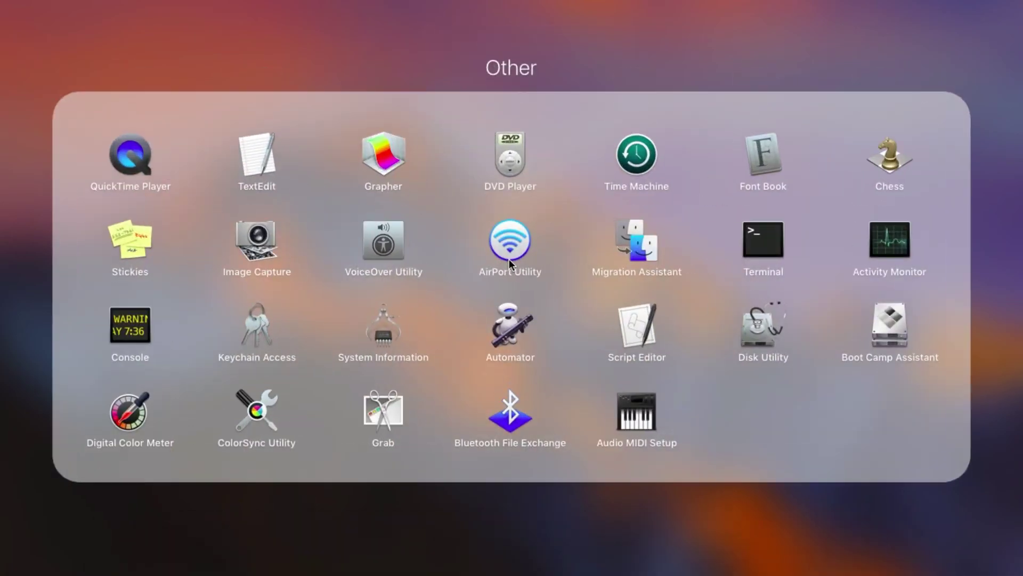
pyautogui.click(588, 564)
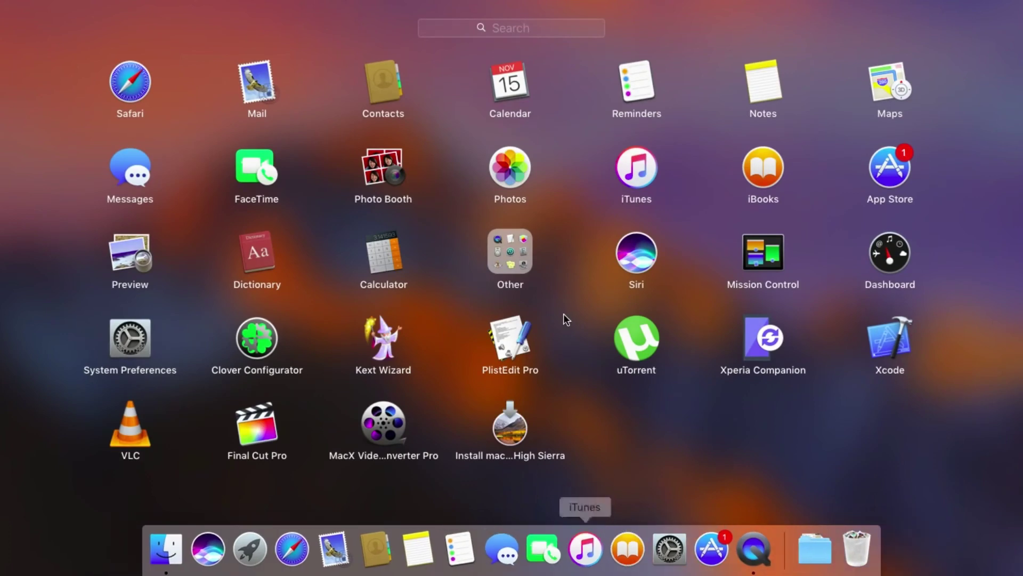
pyautogui.click(506, 253)
pyautogui.click(546, 503)
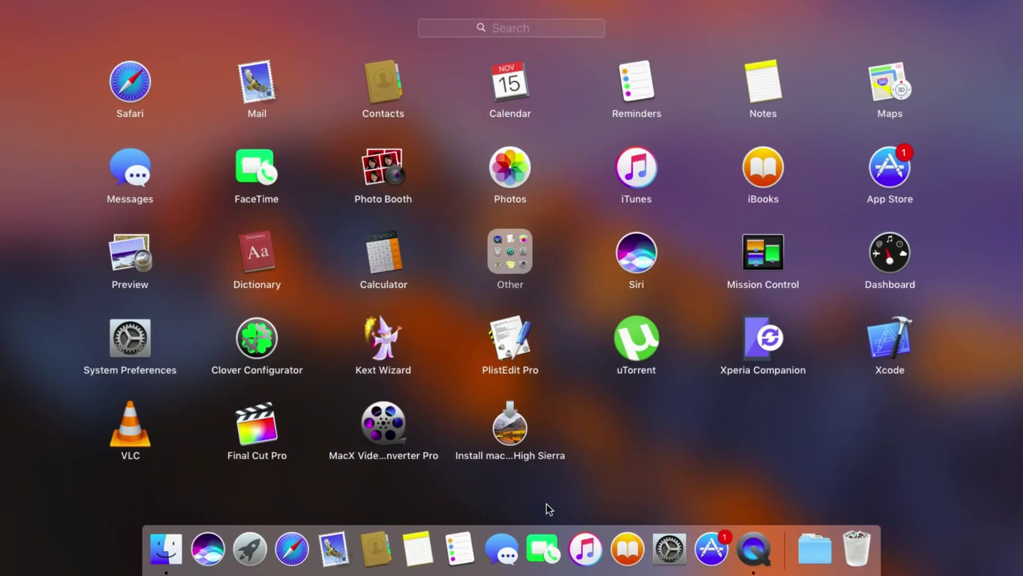
pyautogui.click(594, 482)
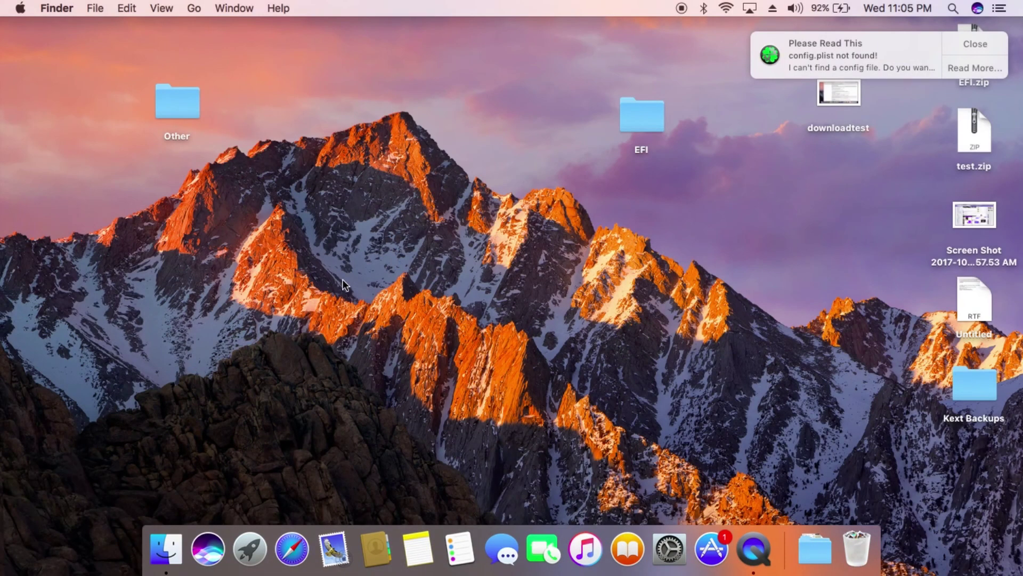
# Open the Computer window listing the FILES, Macky and Untitled drives, toggle full screen, then minimise it
pyautogui.click(195, 8)
pyautogui.click(210, 156)
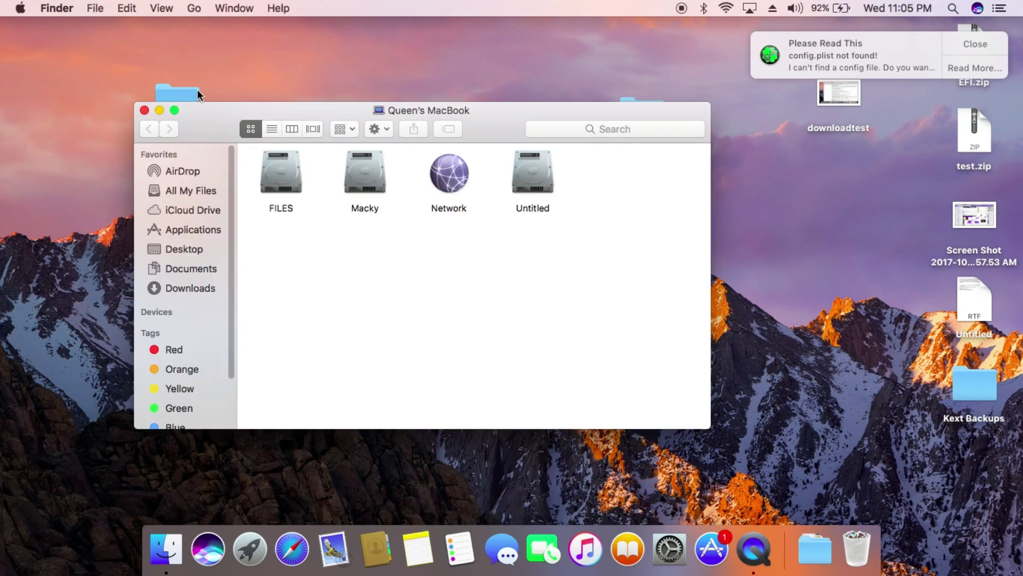
pyautogui.click(173, 110)
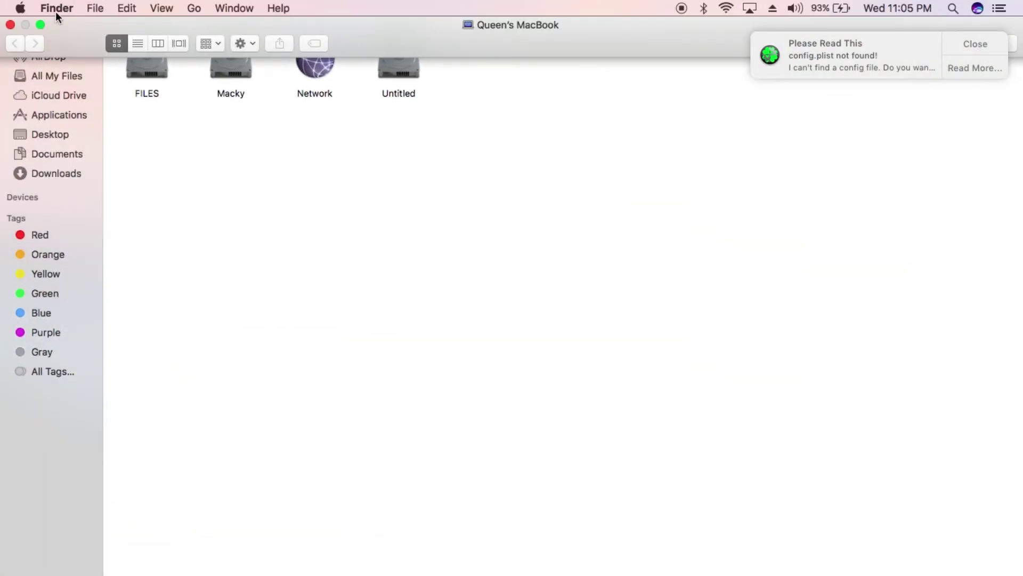
pyautogui.click(41, 24)
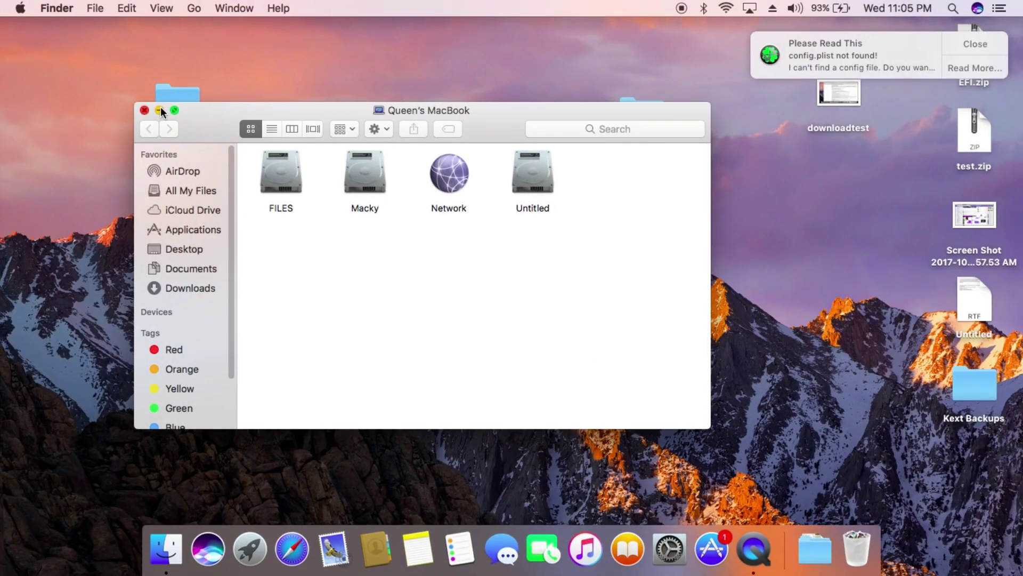
pyautogui.click(161, 110)
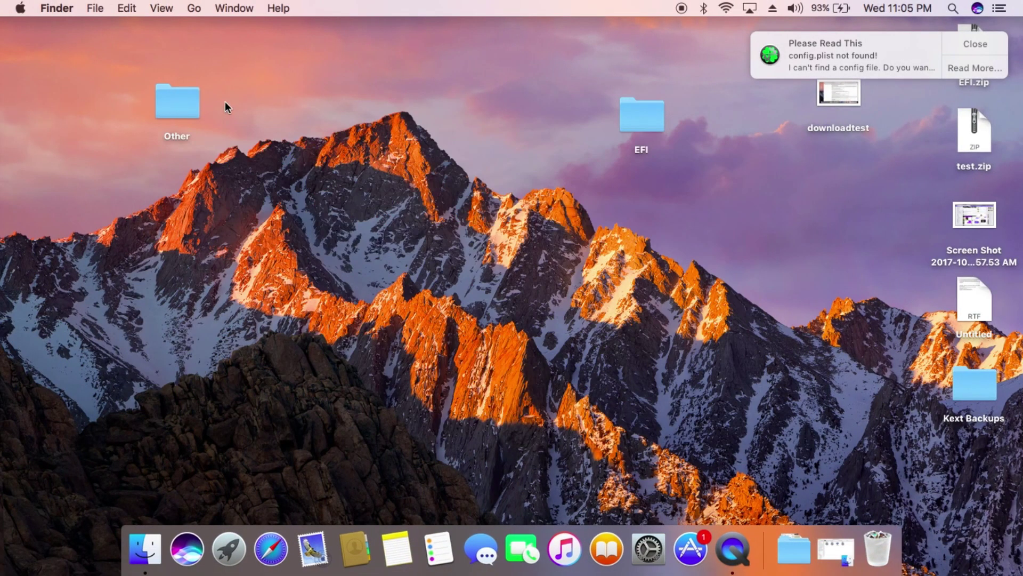